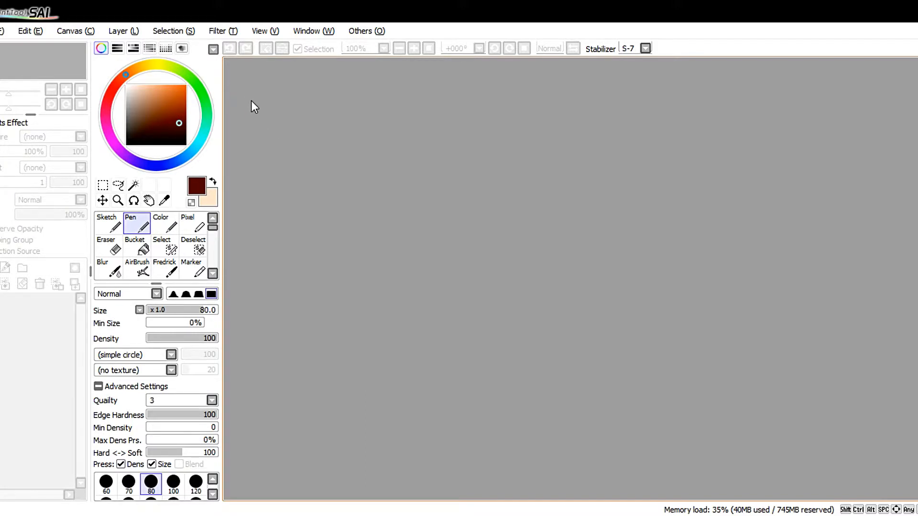
Create a new blank portrait canvas and pick a medium brown drawing colour.
{"action": "left_click", "coordinate": [4, 31]}
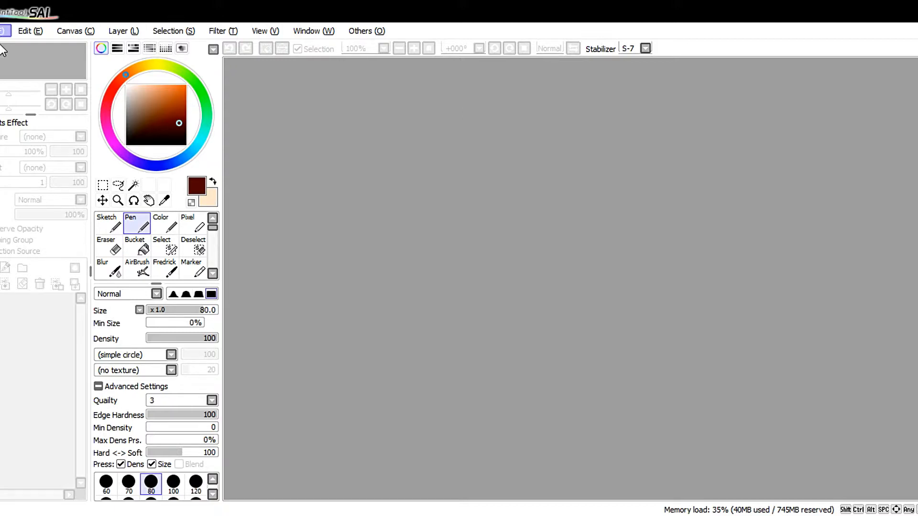
{"action": "left_click", "coordinate": [1, 45]}
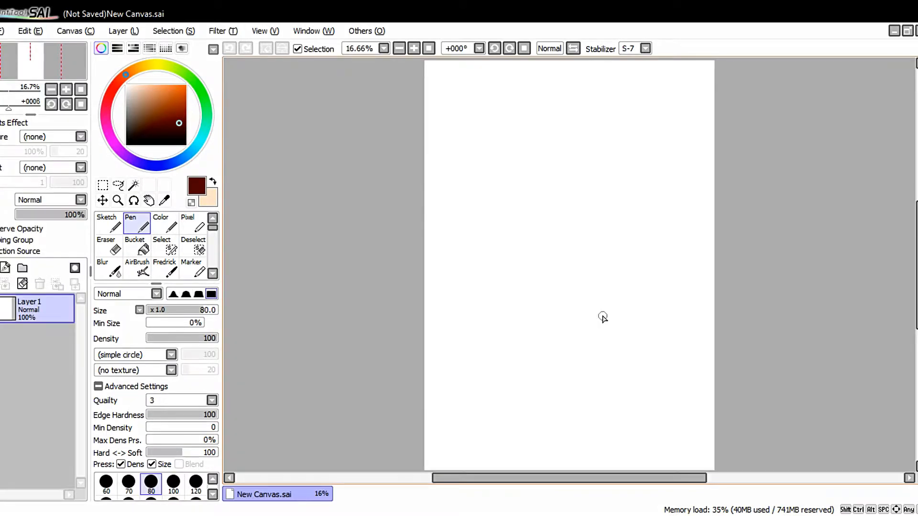
{"action": "scroll", "coordinate": [552, 244], "scroll_direction": "down", "scroll_amount": 2}
{"action": "scroll", "coordinate": [553, 244], "scroll_direction": "up", "scroll_amount": 1}
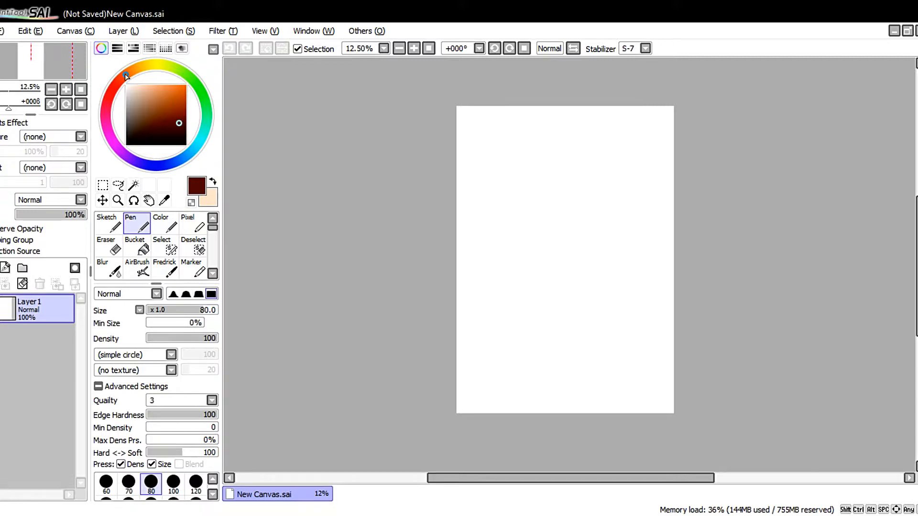
{"action": "mouse_move", "coordinate": [126, 75]}
{"action": "left_mouse_down"}
{"action": "mouse_move", "coordinate": [195, 85]}
{"action": "mouse_move", "coordinate": [186, 156]}
{"action": "mouse_move", "coordinate": [179, 69]}
{"action": "mouse_move", "coordinate": [128, 73]}
{"action": "left_mouse_up"}
{"action": "mouse_move", "coordinate": [180, 122]}
{"action": "left_mouse_down"}
{"action": "mouse_move", "coordinate": [177, 87]}
{"action": "mouse_move", "coordinate": [142, 88]}
{"action": "mouse_move", "coordinate": [135, 132]}
{"action": "mouse_move", "coordinate": [167, 104]}
{"action": "mouse_move", "coordinate": [168, 95]}
{"action": "mouse_move", "coordinate": [141, 88]}
{"action": "mouse_move", "coordinate": [165, 102]}
{"action": "left_mouse_up"}
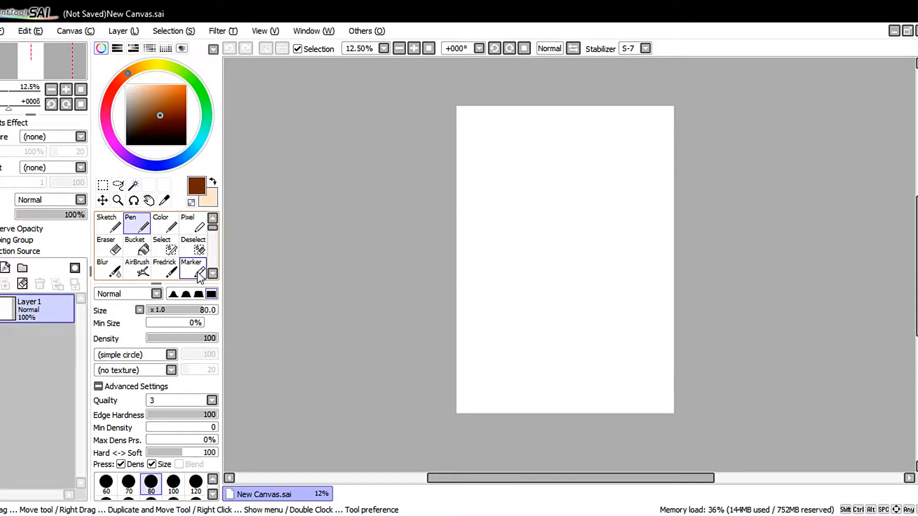
Draw sample curves with the Cloud 02 textured Brush and the Rock 04 textured Blooky brush at size 100.
{"action": "left_click", "coordinate": [212, 273]}
{"action": "left_click", "coordinate": [213, 273]}
{"action": "left_click", "coordinate": [212, 275]}
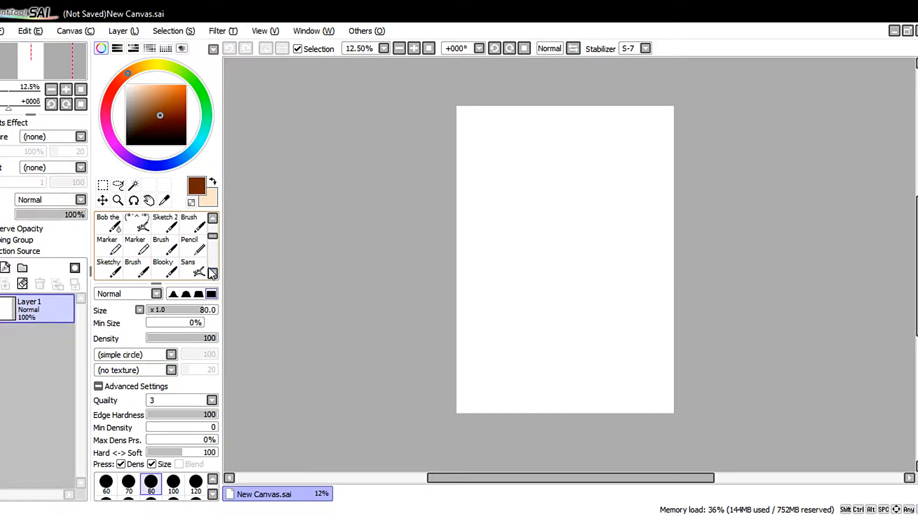
{"action": "left_click", "coordinate": [213, 275]}
{"action": "left_click", "coordinate": [149, 247]}
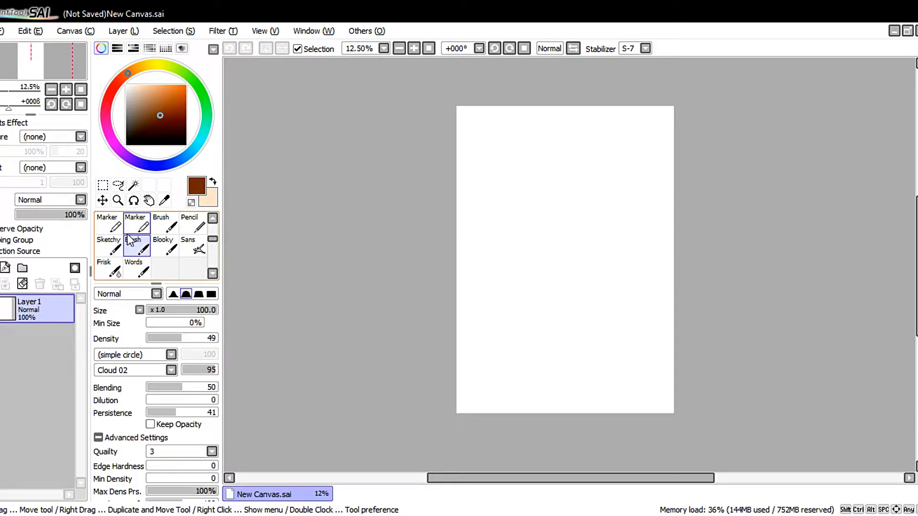
{"action": "mouse_move", "coordinate": [507, 173]}
{"action": "left_mouse_down"}
{"action": "mouse_move", "coordinate": [539, 332]}
{"action": "mouse_move", "coordinate": [519, 361]}
{"action": "left_mouse_up"}
{"action": "mouse_move", "coordinate": [570, 208]}
{"action": "left_mouse_down"}
{"action": "mouse_move", "coordinate": [606, 310]}
{"action": "mouse_move", "coordinate": [552, 343]}
{"action": "left_mouse_up"}
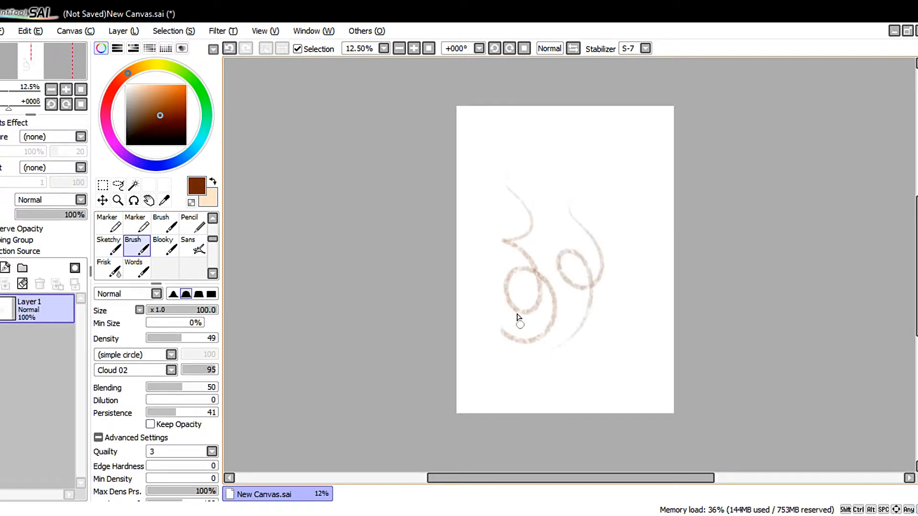
{"action": "left_click", "coordinate": [172, 248]}
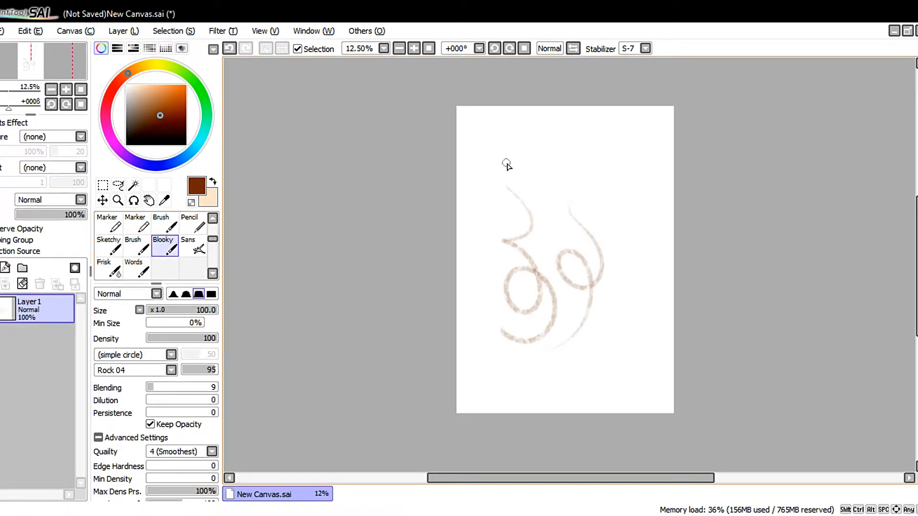
{"action": "mouse_move", "coordinate": [506, 162]}
{"action": "left_mouse_down"}
{"action": "mouse_move", "coordinate": [554, 246]}
{"action": "mouse_move", "coordinate": [452, 207]}
{"action": "left_mouse_up"}
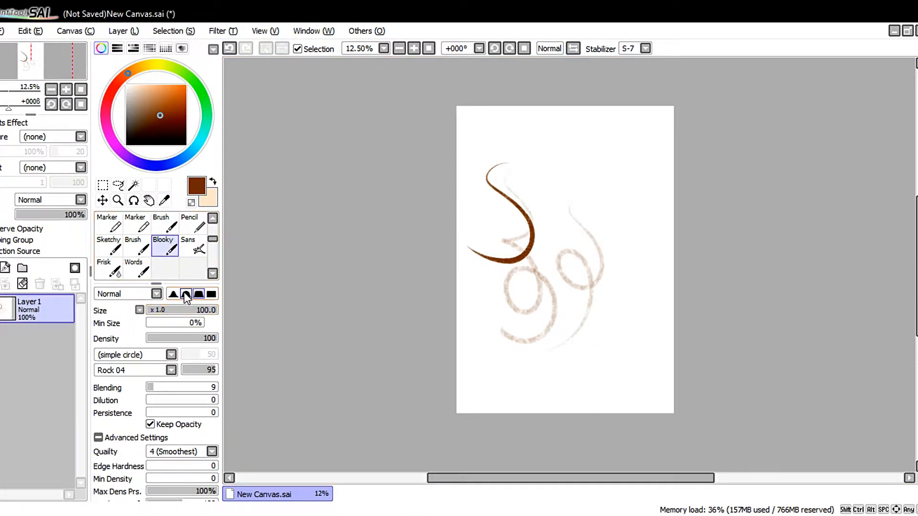
Select the Pen at size 300 with stabilizer 7 and draw five vertical strokes of varying pressure across the canvas's upper part.
{"action": "left_click", "coordinate": [215, 231]}
{"action": "left_click", "coordinate": [213, 218]}
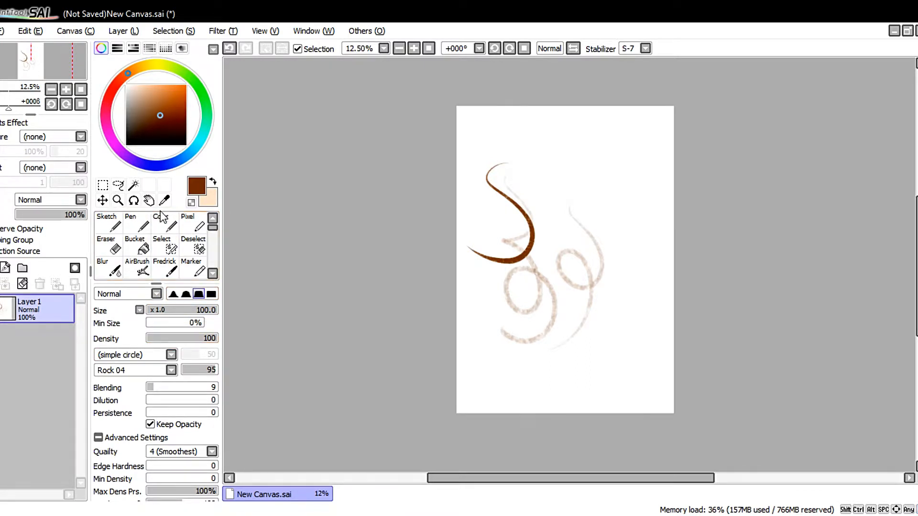
{"action": "left_click", "coordinate": [132, 221]}
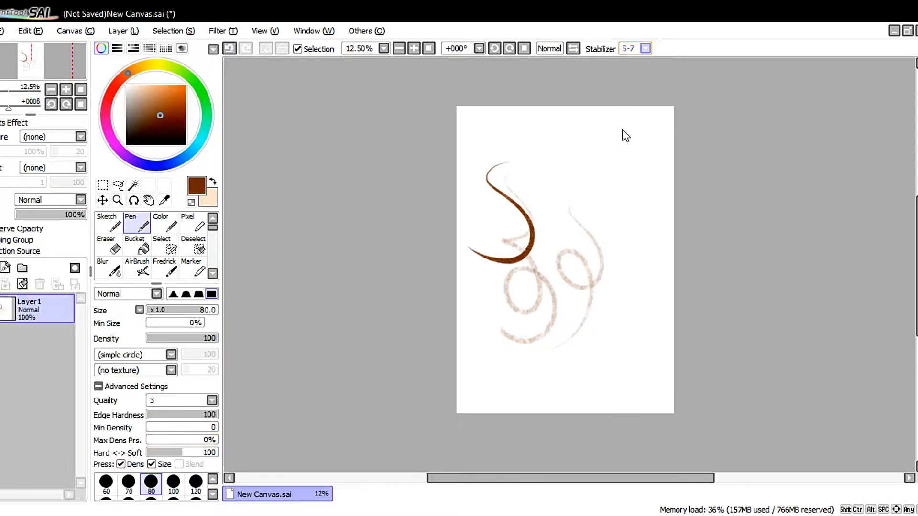
{"action": "left_click", "coordinate": [213, 494]}
{"action": "left_click", "coordinate": [173, 483]}
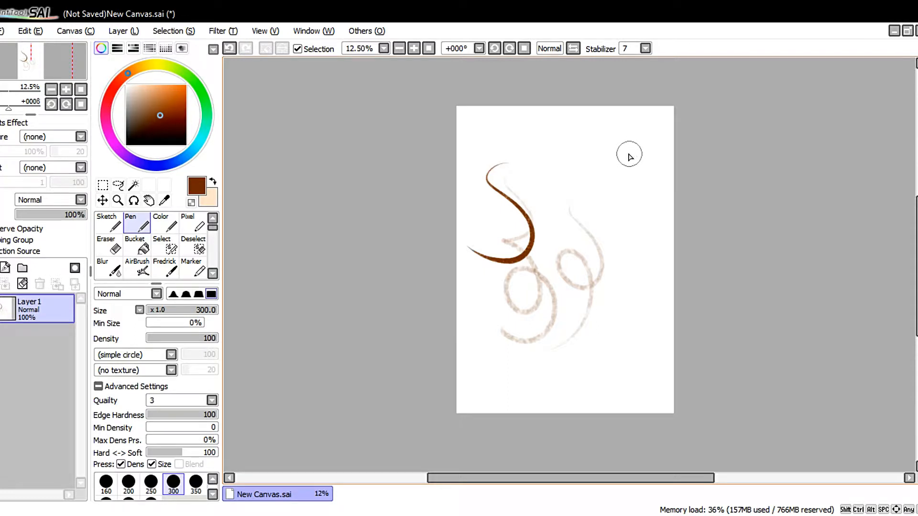
{"action": "left_click_drag", "start_coordinate": [632, 137], "coordinate": [636, 262]}
{"action": "left_click_drag", "start_coordinate": [602, 138], "coordinate": [596, 276]}
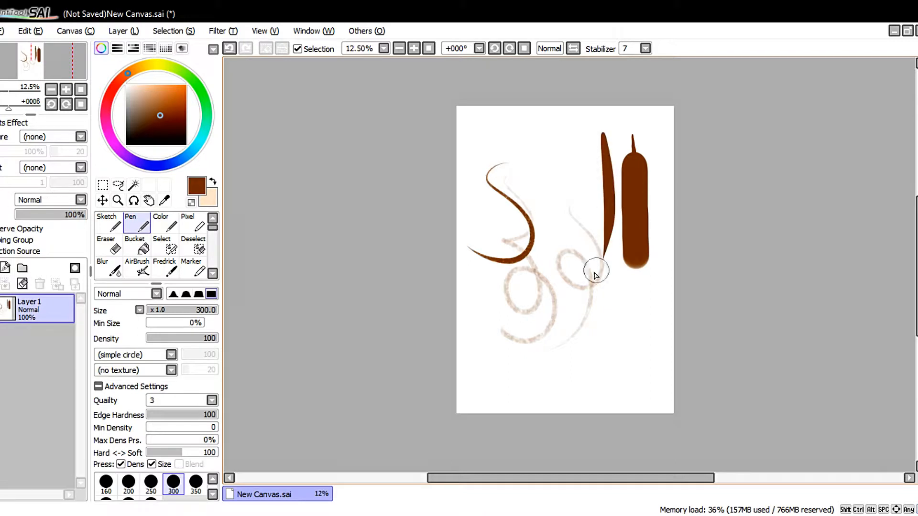
{"action": "mouse_move", "coordinate": [581, 137]}
{"action": "left_mouse_down"}
{"action": "mouse_move", "coordinate": [582, 238]}
{"action": "mouse_move", "coordinate": [568, 223]}
{"action": "left_mouse_up"}
{"action": "left_click_drag", "start_coordinate": [542, 127], "coordinate": [553, 240]}
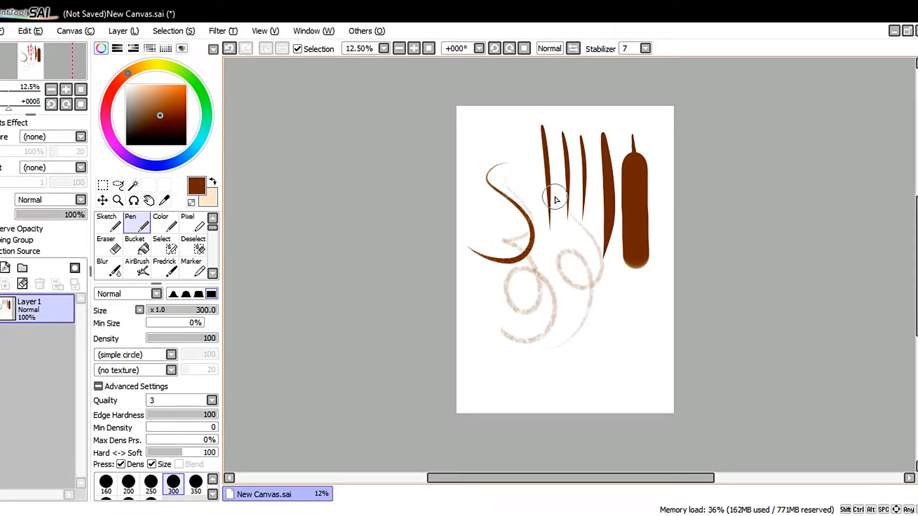
Draw a set of curved sample strokes with the Fredrick brush at size 40 in the canvas's lower right area.
{"action": "left_click", "coordinate": [168, 224]}
{"action": "left_click", "coordinate": [172, 271]}
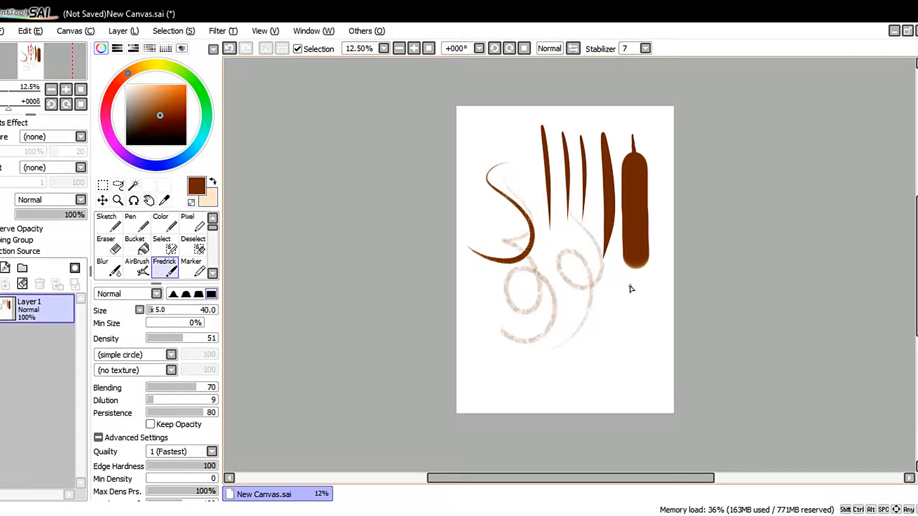
{"action": "left_click_drag", "start_coordinate": [630, 317], "coordinate": [617, 351]}
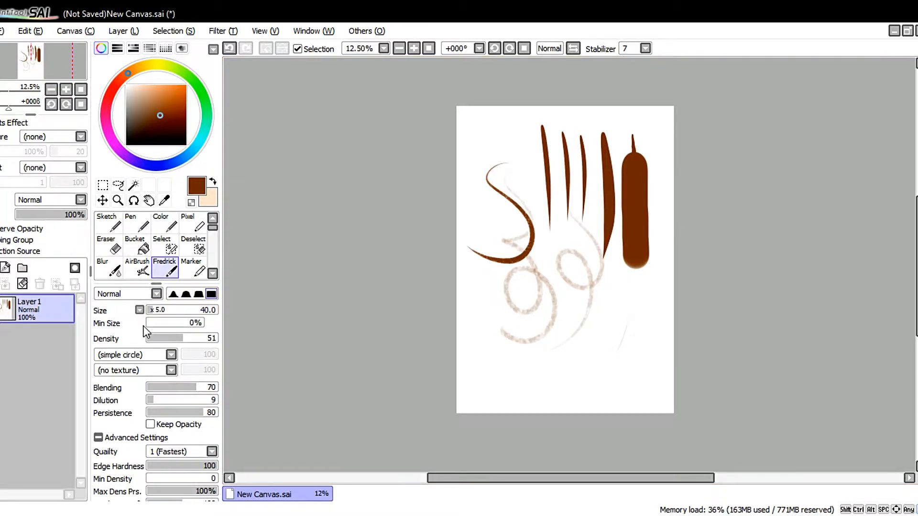
{"action": "mouse_move", "coordinate": [637, 288]}
{"action": "left_mouse_down"}
{"action": "mouse_move", "coordinate": [610, 366]}
{"action": "mouse_move", "coordinate": [646, 322]}
{"action": "mouse_move", "coordinate": [626, 364]}
{"action": "left_mouse_up"}
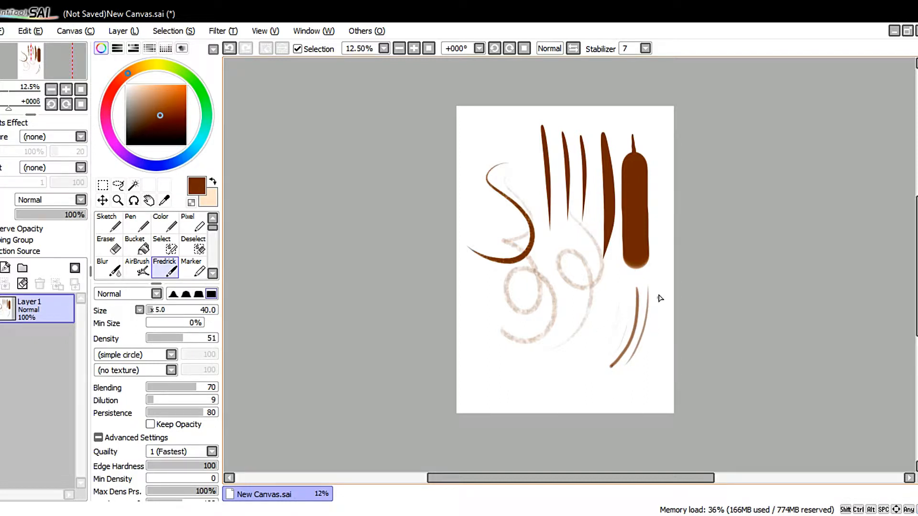
{"action": "mouse_move", "coordinate": [655, 286]}
{"action": "left_mouse_down"}
{"action": "mouse_move", "coordinate": [622, 394]}
{"action": "mouse_move", "coordinate": [652, 371]}
{"action": "mouse_move", "coordinate": [626, 406]}
{"action": "left_mouse_up"}
{"action": "mouse_move", "coordinate": [666, 277]}
{"action": "left_mouse_down"}
{"action": "mouse_move", "coordinate": [668, 324]}
{"action": "mouse_move", "coordinate": [627, 403]}
{"action": "left_mouse_up"}
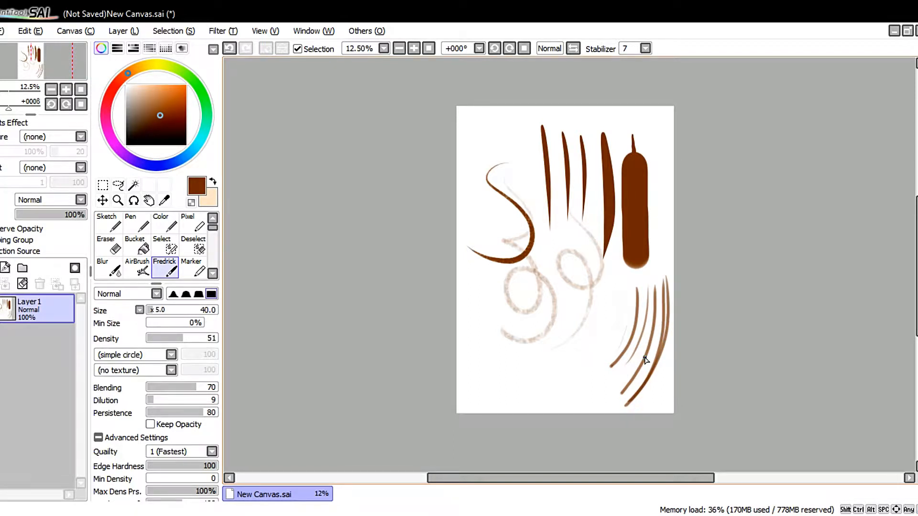
Turn off size pressure for the Pen and draw two thick vertical strokes in the canvas's lower left area.
{"action": "left_click", "coordinate": [137, 222]}
{"action": "left_click", "coordinate": [151, 465]}
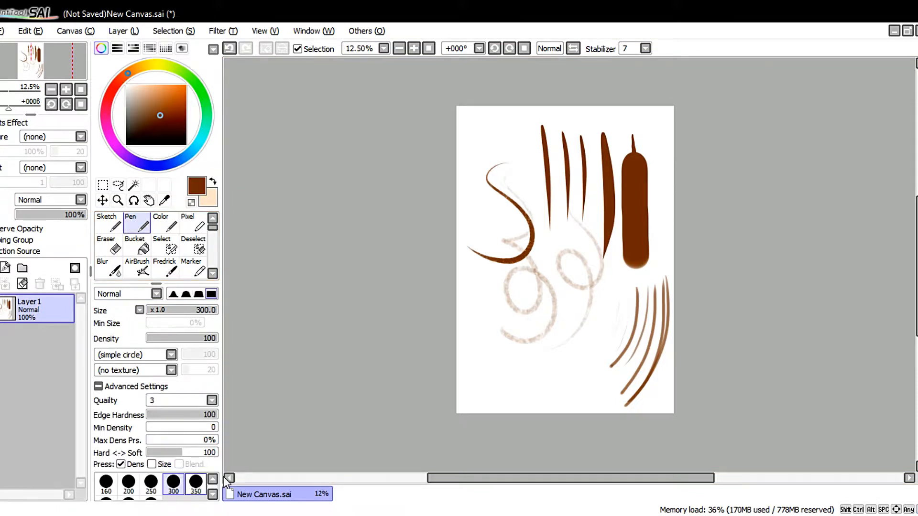
{"action": "left_click_drag", "start_coordinate": [485, 285], "coordinate": [487, 407]}
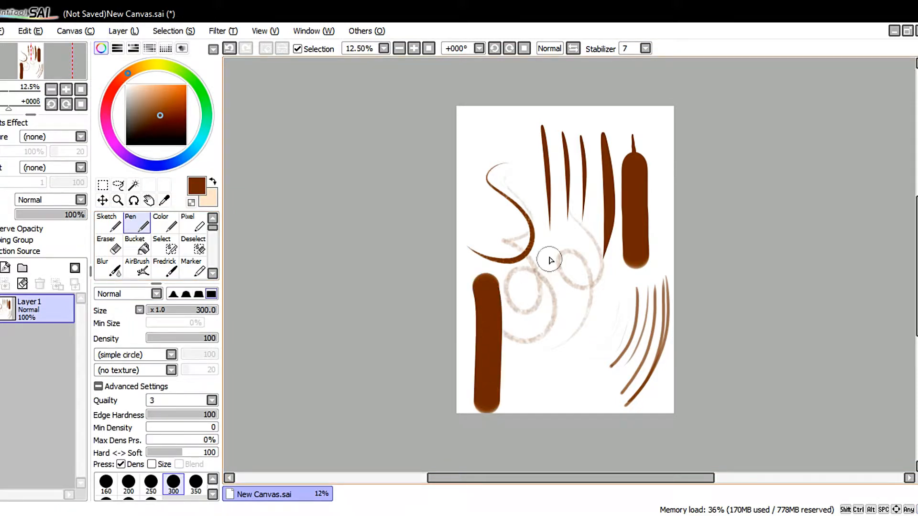
{"action": "left_click_drag", "start_coordinate": [517, 289], "coordinate": [516, 401]}
{"action": "left_click", "coordinate": [166, 268]}
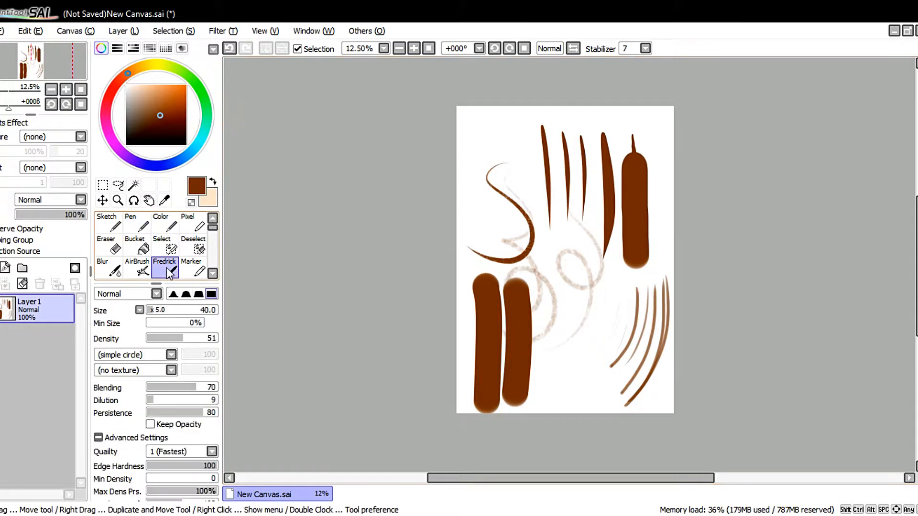
Try two Pen strokes with only size pressure on, then switch back to density pressure only.
{"action": "left_click", "coordinate": [137, 222]}
{"action": "left_click", "coordinate": [152, 464]}
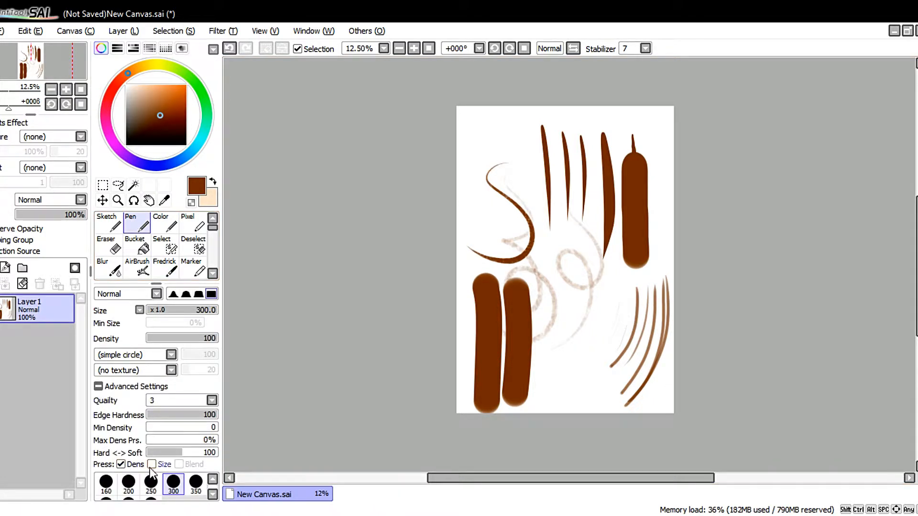
{"action": "left_click", "coordinate": [121, 465]}
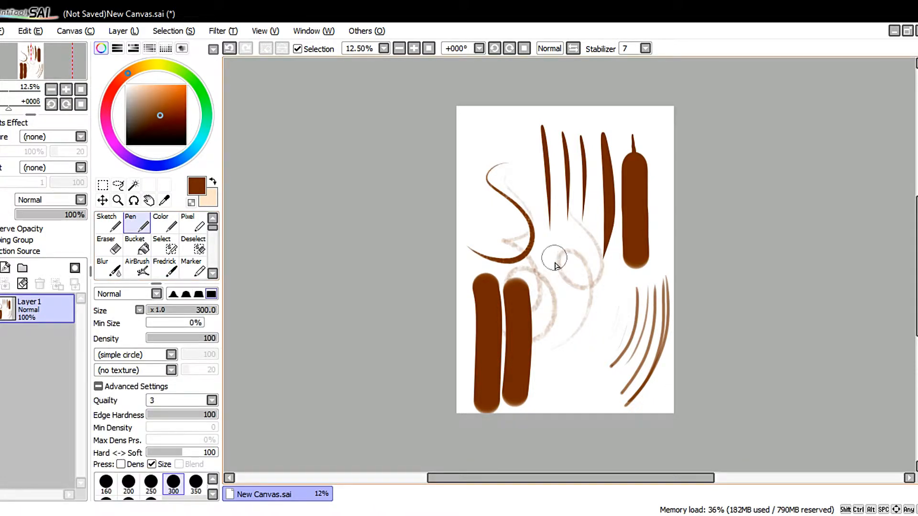
{"action": "mouse_move", "coordinate": [564, 262]}
{"action": "left_mouse_down"}
{"action": "mouse_move", "coordinate": [563, 342]}
{"action": "mouse_move", "coordinate": [558, 332]}
{"action": "left_mouse_up"}
{"action": "left_click_drag", "start_coordinate": [542, 252], "coordinate": [551, 308]}
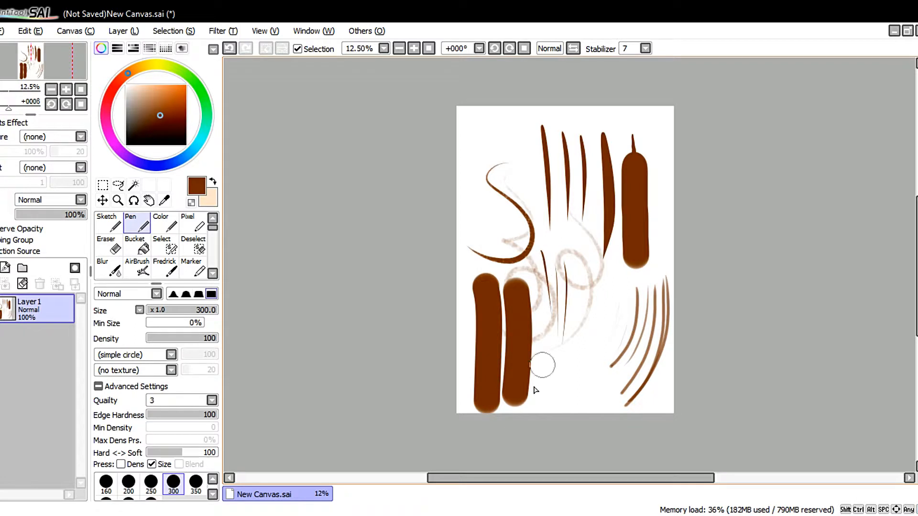
{"action": "left_click", "coordinate": [121, 464]}
{"action": "left_click", "coordinate": [152, 464]}
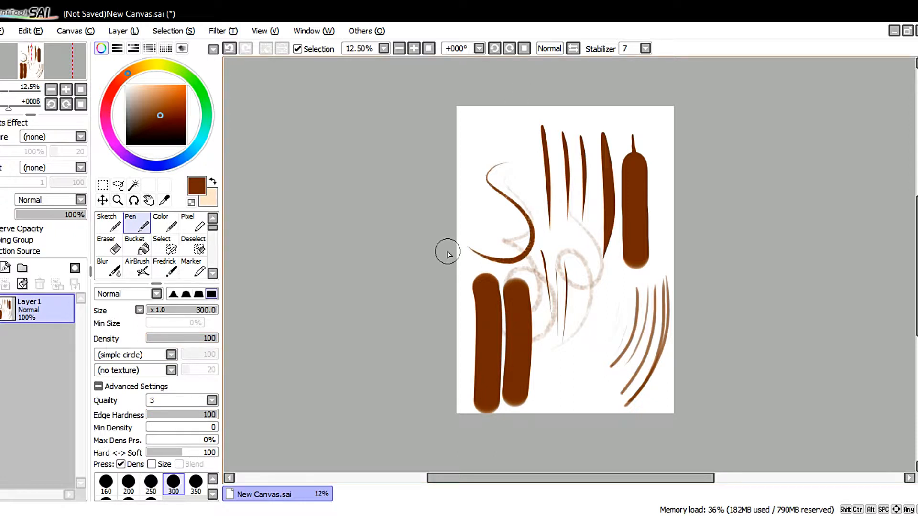
Add a new layer, delete Layer1 with all the sample strokes, and add another layer above the remaining one.
{"action": "left_click", "coordinate": [4, 268]}
{"action": "left_click", "coordinate": [29, 340]}
{"action": "left_click", "coordinate": [40, 284]}
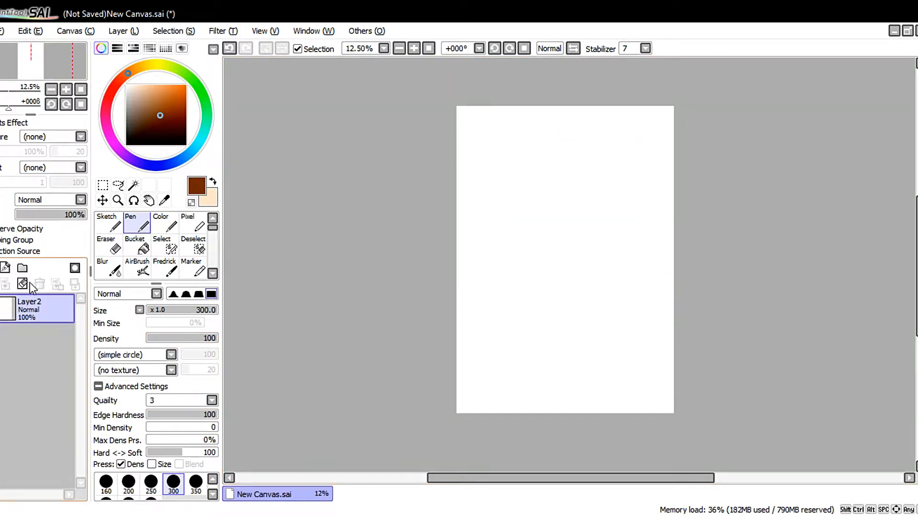
{"action": "left_click", "coordinate": [4, 269]}
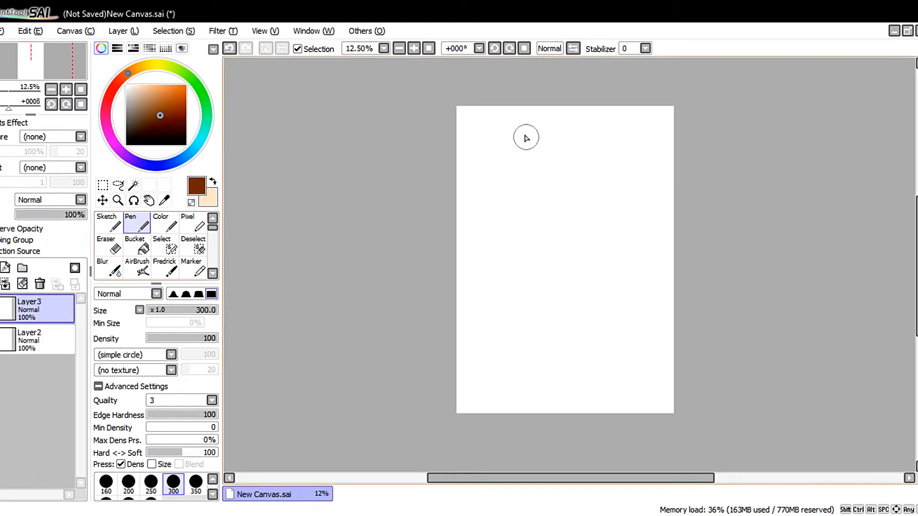
With the stabilizer at 0, draw a thick S-shaped Pen stroke at size 300 and three curved strokes at size 100.
{"action": "mouse_move", "coordinate": [529, 138]}
{"action": "left_mouse_down"}
{"action": "mouse_move", "coordinate": [531, 191]}
{"action": "mouse_move", "coordinate": [488, 260]}
{"action": "left_mouse_up"}
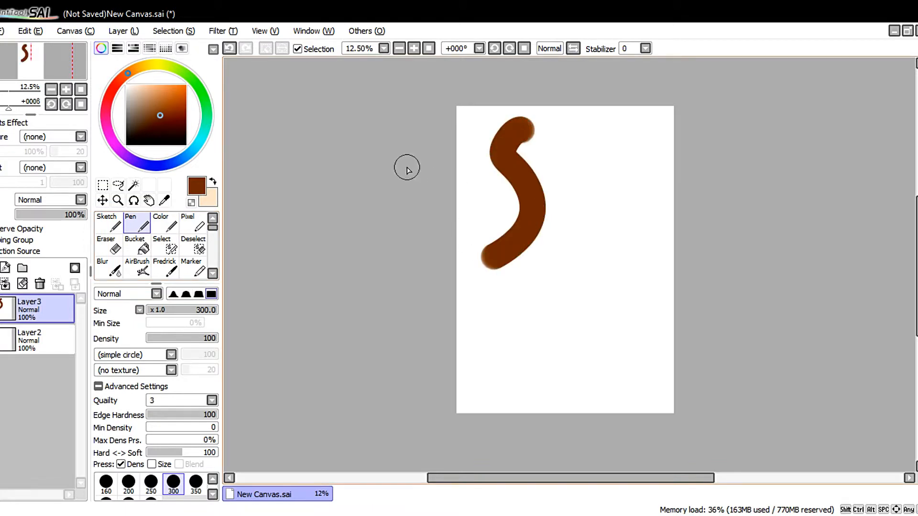
{"action": "left_click", "coordinate": [213, 480]}
{"action": "left_click", "coordinate": [213, 479]}
{"action": "left_click", "coordinate": [213, 494]}
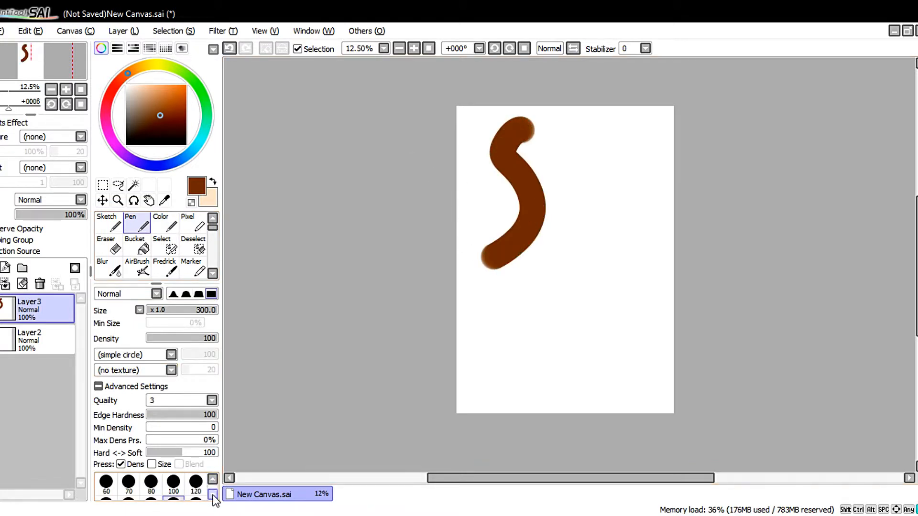
{"action": "left_click", "coordinate": [174, 481]}
{"action": "mouse_move", "coordinate": [580, 125]}
{"action": "left_mouse_down"}
{"action": "mouse_move", "coordinate": [572, 123]}
{"action": "mouse_move", "coordinate": [578, 177]}
{"action": "mouse_move", "coordinate": [546, 247]}
{"action": "left_mouse_up"}
{"action": "mouse_move", "coordinate": [584, 128]}
{"action": "left_mouse_down"}
{"action": "mouse_move", "coordinate": [594, 138]}
{"action": "mouse_move", "coordinate": [575, 271]}
{"action": "mouse_move", "coordinate": [597, 291]}
{"action": "left_mouse_up"}
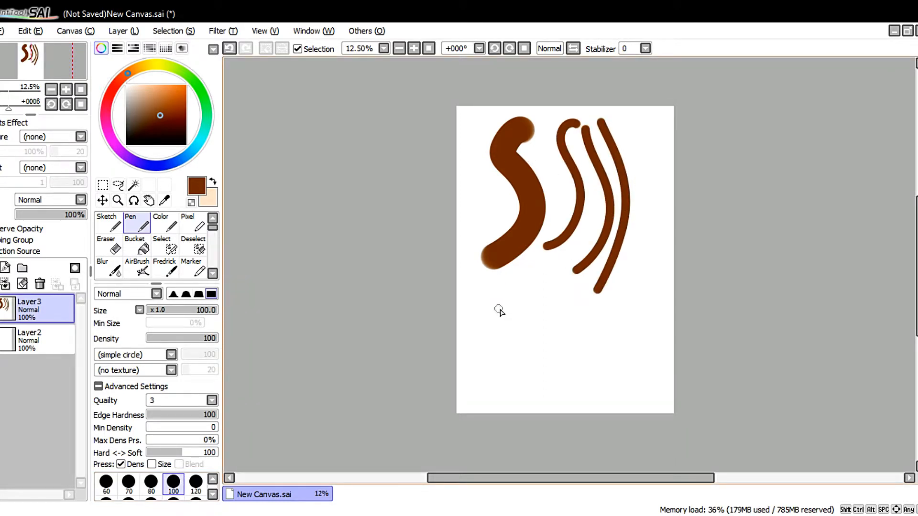
Switch to the Fredrick brush, collapse its advanced settings and set its size to 100.
{"action": "left_click", "coordinate": [212, 479]}
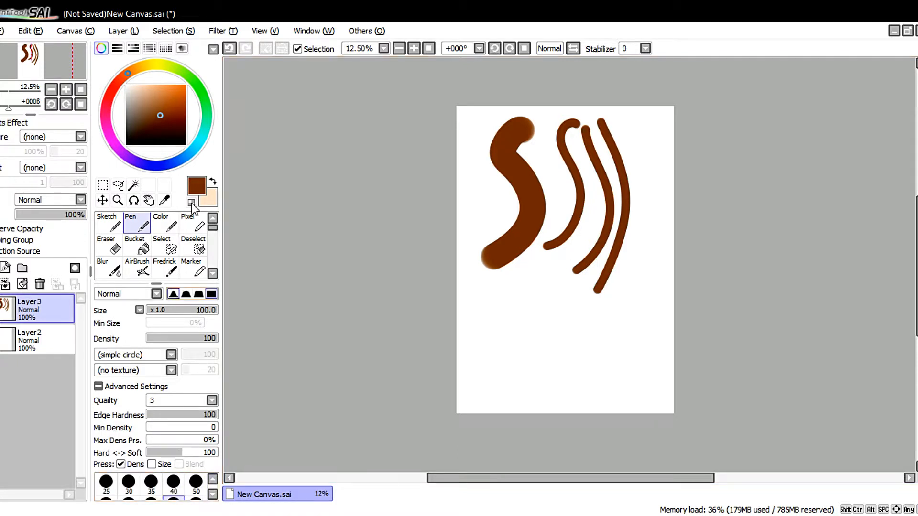
{"action": "left_click", "coordinate": [194, 222]}
{"action": "left_click", "coordinate": [194, 268]}
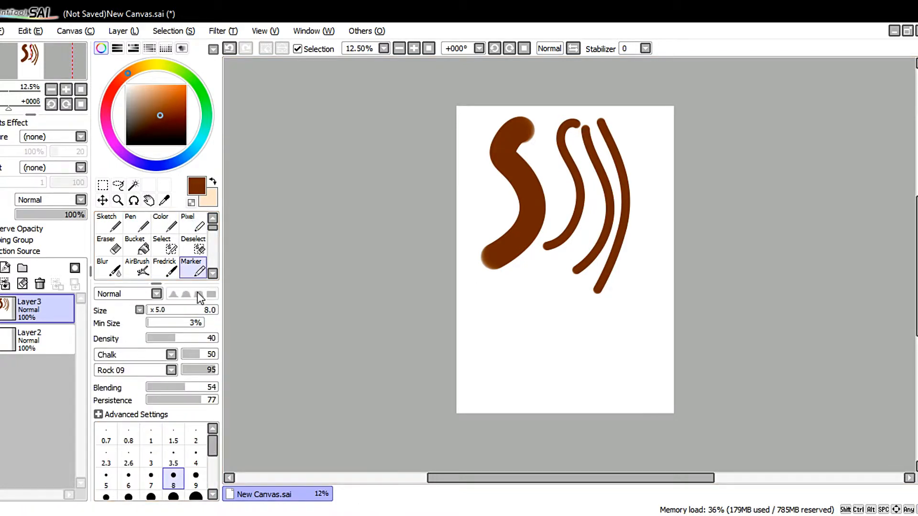
{"action": "left_click", "coordinate": [165, 269]}
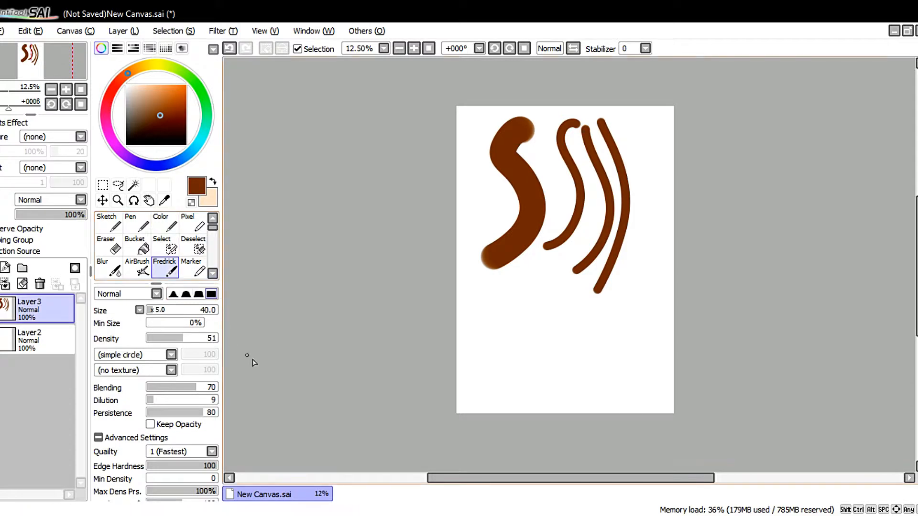
{"action": "left_click", "coordinate": [105, 437]}
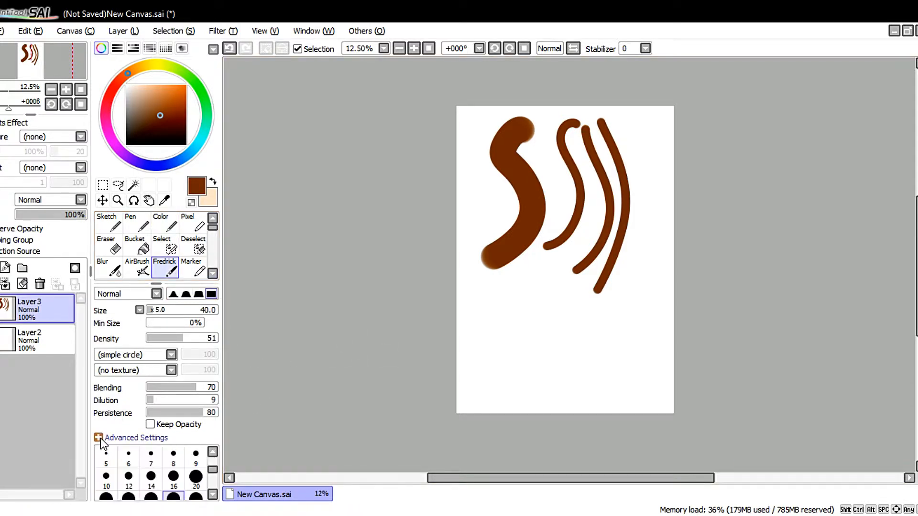
{"action": "left_click", "coordinate": [213, 497]}
{"action": "left_click", "coordinate": [213, 497]}
{"action": "left_click", "coordinate": [174, 480]}
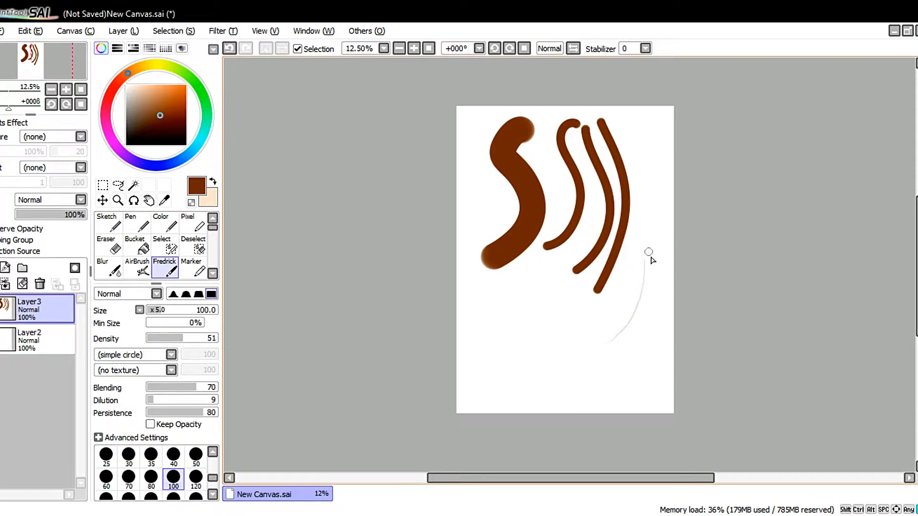
Draw curved Fredrick strokes at size 100 with the stabilizer at 0, and more of them with the stabilizer set to 15.
{"action": "left_click_drag", "start_coordinate": [649, 254], "coordinate": [599, 355]}
{"action": "left_click_drag", "start_coordinate": [640, 212], "coordinate": [607, 329]}
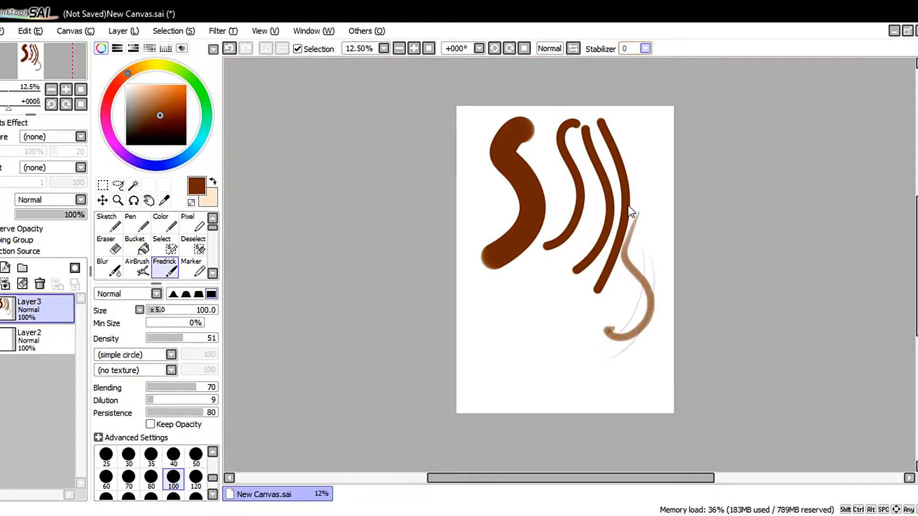
{"action": "mouse_move", "coordinate": [553, 285]}
{"action": "left_mouse_down"}
{"action": "mouse_move", "coordinate": [535, 308]}
{"action": "mouse_move", "coordinate": [554, 389]}
{"action": "mouse_move", "coordinate": [533, 394]}
{"action": "mouse_move", "coordinate": [525, 350]}
{"action": "left_mouse_up"}
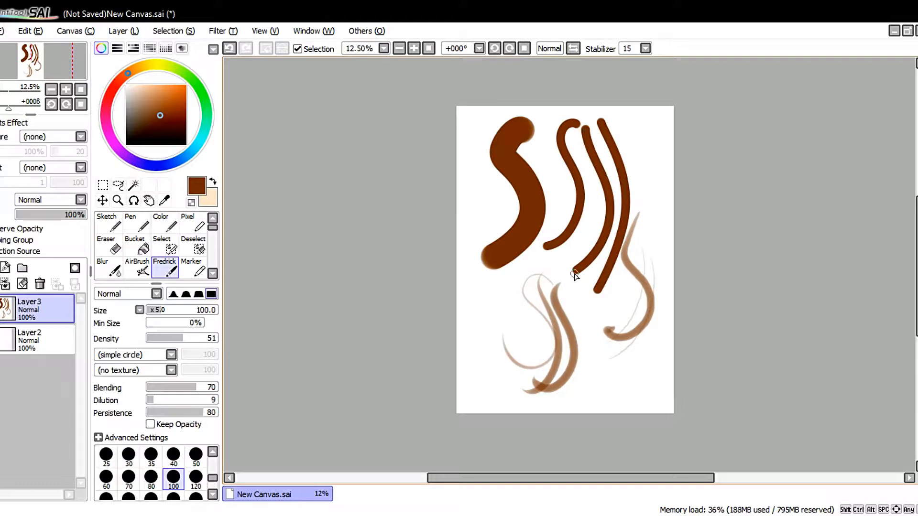
{"action": "mouse_move", "coordinate": [581, 298]}
{"action": "left_mouse_down"}
{"action": "mouse_move", "coordinate": [591, 395]}
{"action": "mouse_move", "coordinate": [597, 385]}
{"action": "mouse_move", "coordinate": [578, 408]}
{"action": "left_mouse_up"}
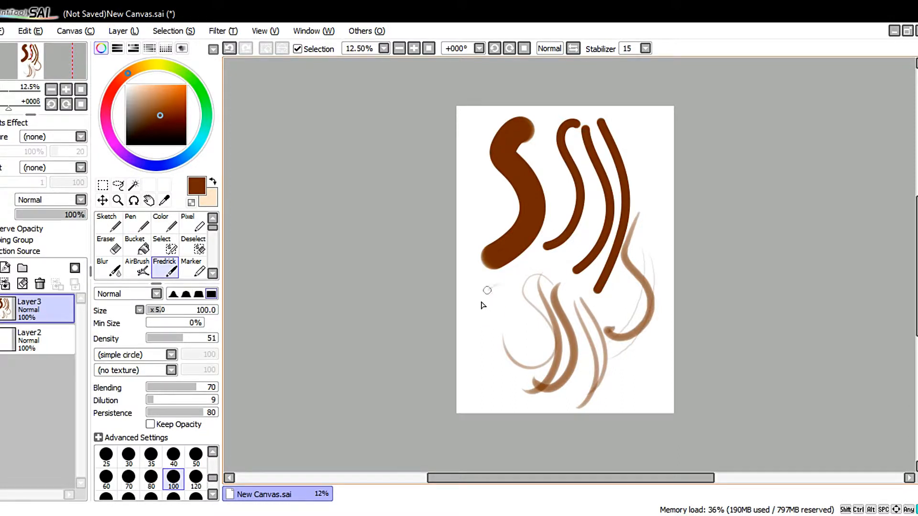
{"action": "left_click_drag", "start_coordinate": [490, 287], "coordinate": [479, 380]}
{"action": "left_click_drag", "start_coordinate": [495, 303], "coordinate": [483, 367]}
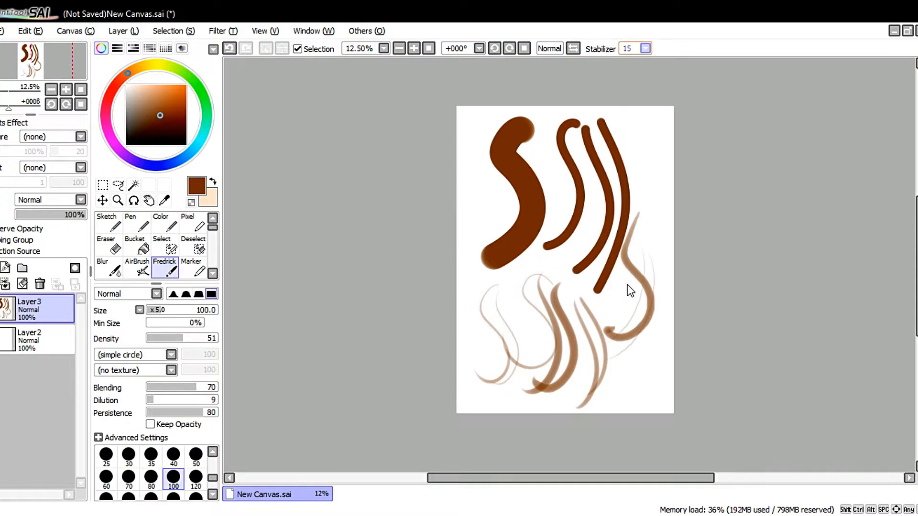
Set the stabilizer to 7 and delete Layer3 with all its sample strokes.
{"action": "left_click", "coordinate": [626, 130]}
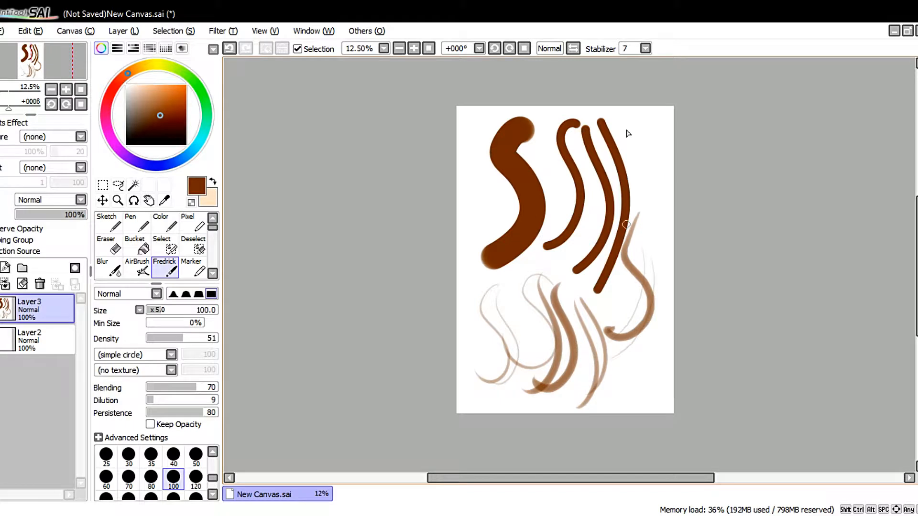
{"action": "left_click", "coordinate": [40, 284]}
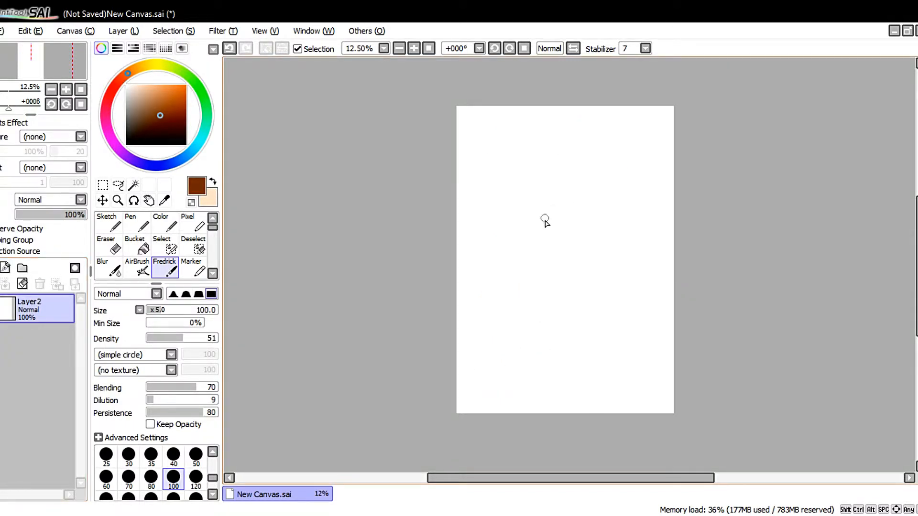
Sketch a few small Fredrick strokes around the upper middle of the blank canvas.
{"action": "mouse_move", "coordinate": [539, 209]}
{"action": "left_mouse_down"}
{"action": "mouse_move", "coordinate": [534, 234]}
{"action": "mouse_move", "coordinate": [520, 192]}
{"action": "left_mouse_up"}
{"action": "mouse_move", "coordinate": [574, 208]}
{"action": "left_mouse_down"}
{"action": "mouse_move", "coordinate": [579, 201]}
{"action": "mouse_move", "coordinate": [559, 191]}
{"action": "left_mouse_up"}
{"action": "mouse_move", "coordinate": [549, 238]}
{"action": "left_mouse_down"}
{"action": "mouse_move", "coordinate": [555, 249]}
{"action": "mouse_move", "coordinate": [560, 238]}
{"action": "left_mouse_up"}
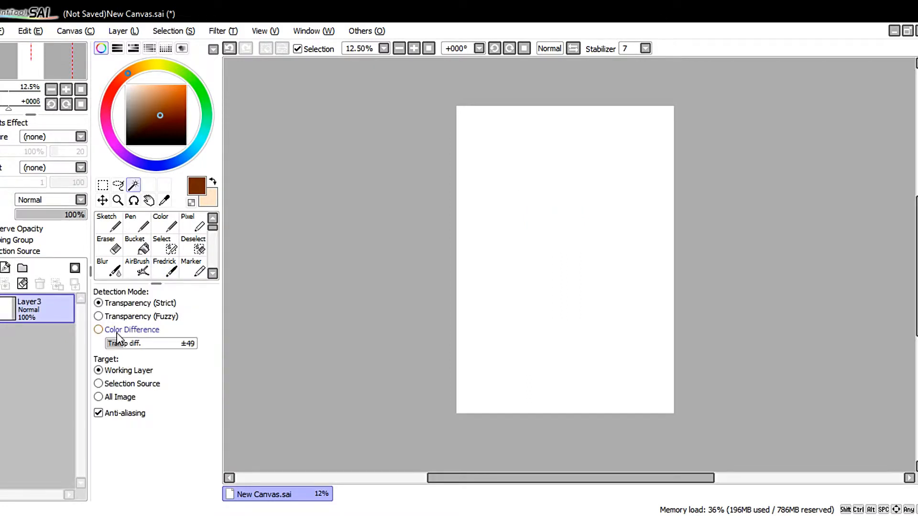
Switch to the Color brush and set its size to 100.
{"action": "left_click", "coordinate": [136, 223]}
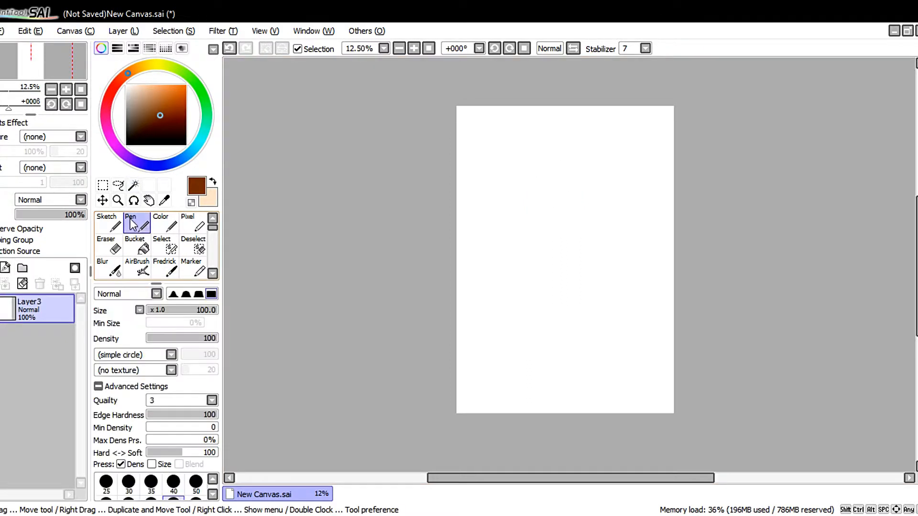
{"action": "left_click", "coordinate": [165, 222]}
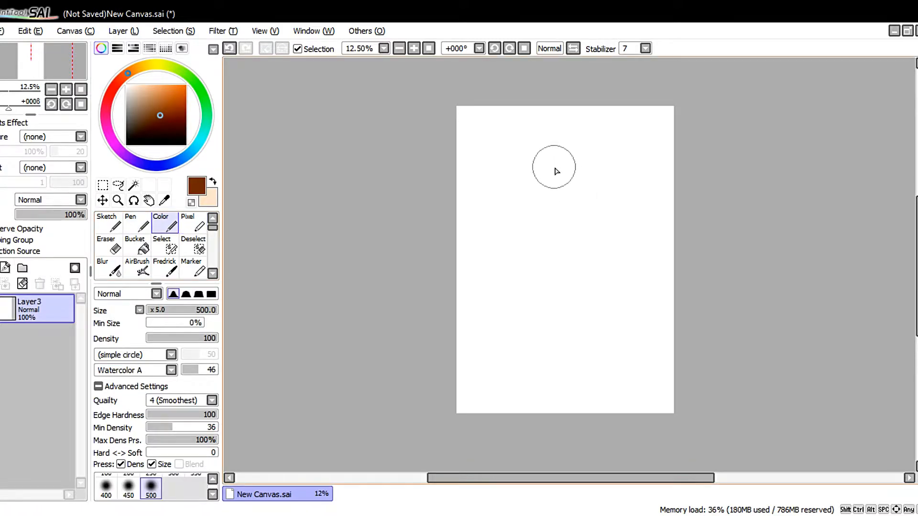
{"action": "left_click", "coordinate": [213, 480]}
{"action": "left_click", "coordinate": [213, 480]}
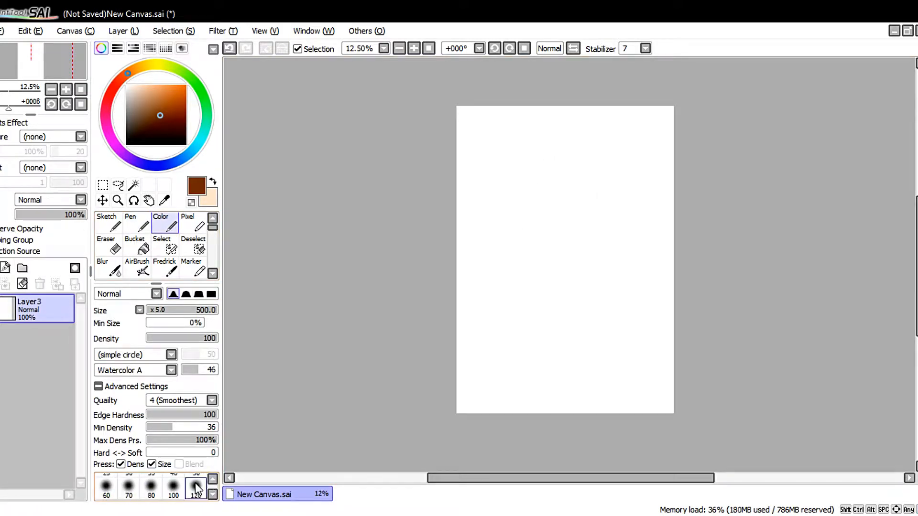
{"action": "left_click", "coordinate": [173, 486]}
Try several thin, long curved strokes with the Color brush on the canvas.
{"action": "mouse_move", "coordinate": [518, 174]}
{"action": "left_mouse_down"}
{"action": "mouse_move", "coordinate": [531, 259]}
{"action": "mouse_move", "coordinate": [539, 223]}
{"action": "mouse_move", "coordinate": [498, 330]}
{"action": "left_mouse_up"}
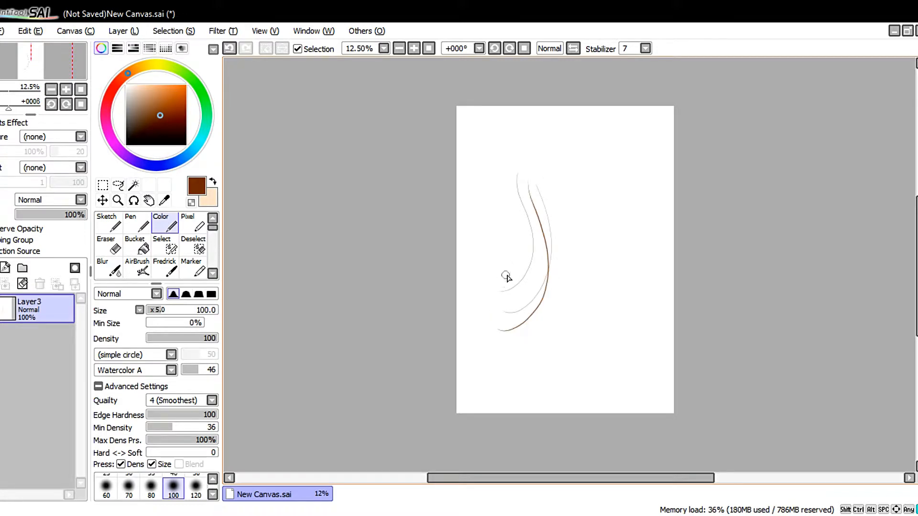
{"action": "mouse_move", "coordinate": [512, 211]}
{"action": "left_mouse_down"}
{"action": "mouse_move", "coordinate": [537, 263]}
{"action": "mouse_move", "coordinate": [495, 345]}
{"action": "left_mouse_up"}
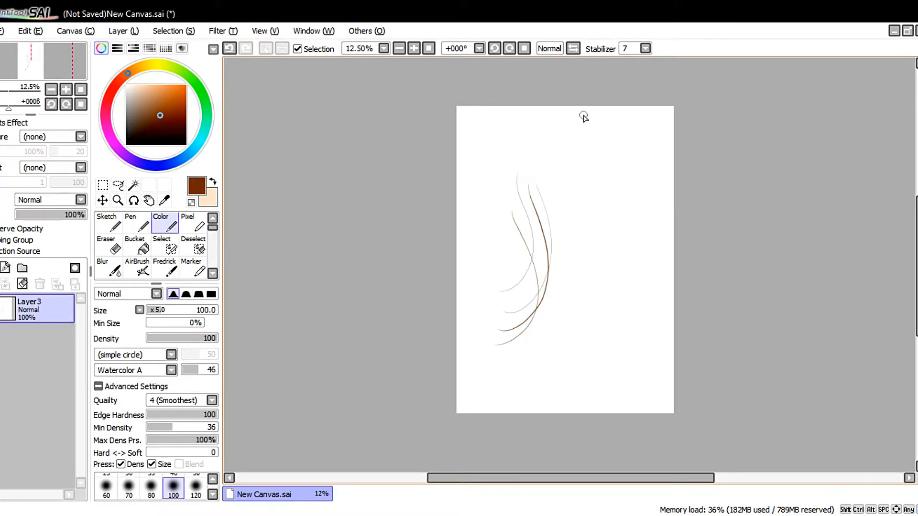
{"action": "left_click_drag", "start_coordinate": [585, 123], "coordinate": [589, 290]}
{"action": "left_click_drag", "start_coordinate": [600, 163], "coordinate": [593, 334]}
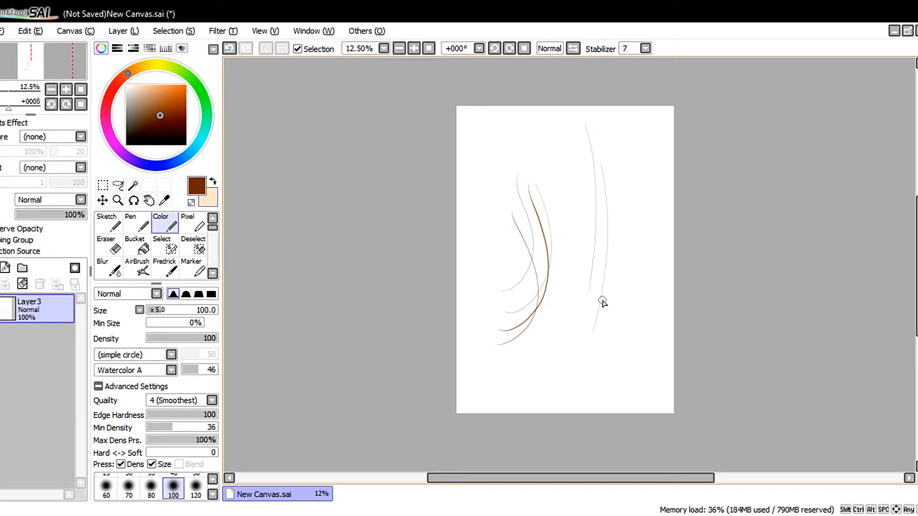
Undo the Color brush strokes one after another.
{"action": "key", "text": "ctrl+z"}
{"action": "key", "text": "ctrl+z"}
{"action": "key", "text": "ctrl+z"}
{"action": "key", "text": "ctrl+z"}
{"action": "key", "text": "ctrl+z"}
{"action": "key", "text": "ctrl+z"}
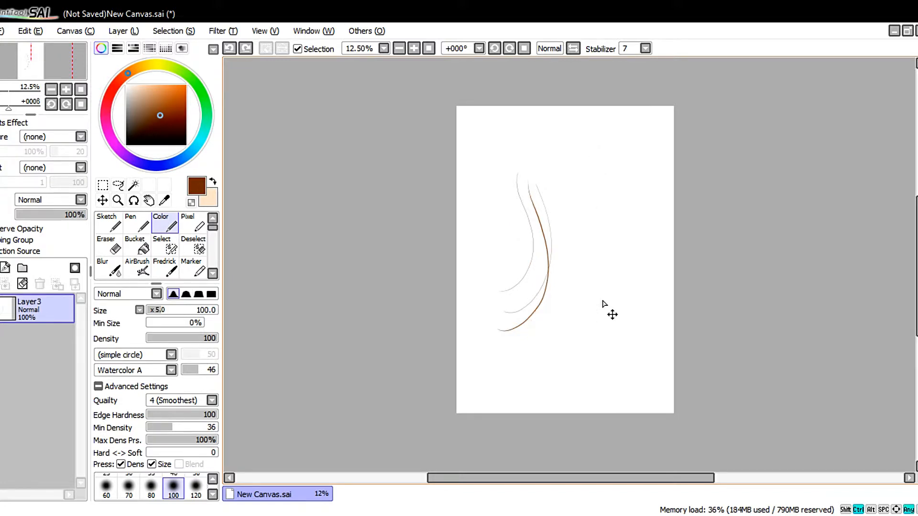
Add a new layer above Layer3 and switch to the textured Brush with its size set to 100.
{"action": "left_click", "coordinate": [5, 284]}
{"action": "left_click", "coordinate": [213, 274]}
{"action": "left_click", "coordinate": [185, 270]}
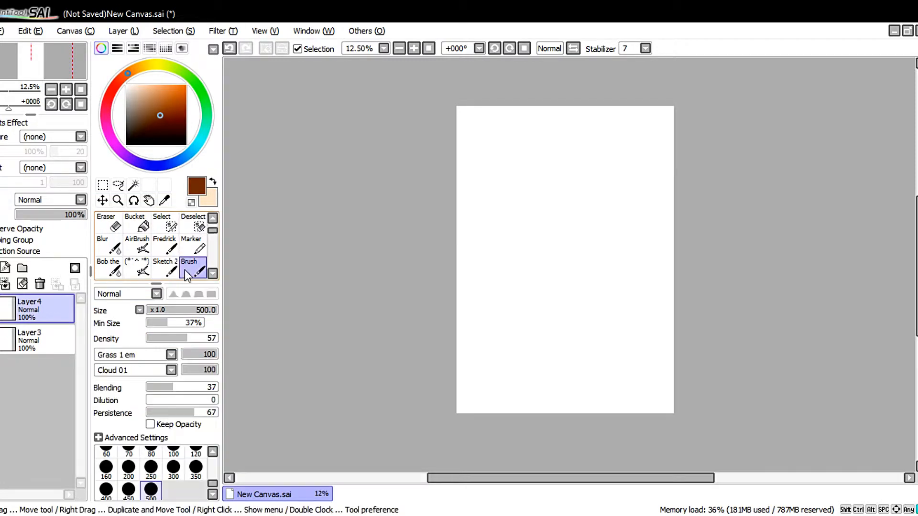
{"action": "left_click", "coordinate": [213, 452]}
{"action": "left_click", "coordinate": [213, 452]}
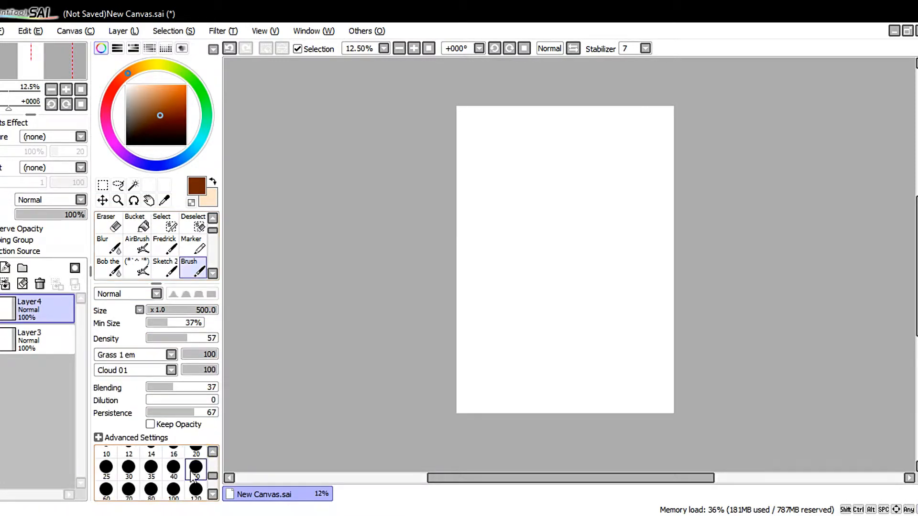
{"action": "left_click", "coordinate": [173, 489]}
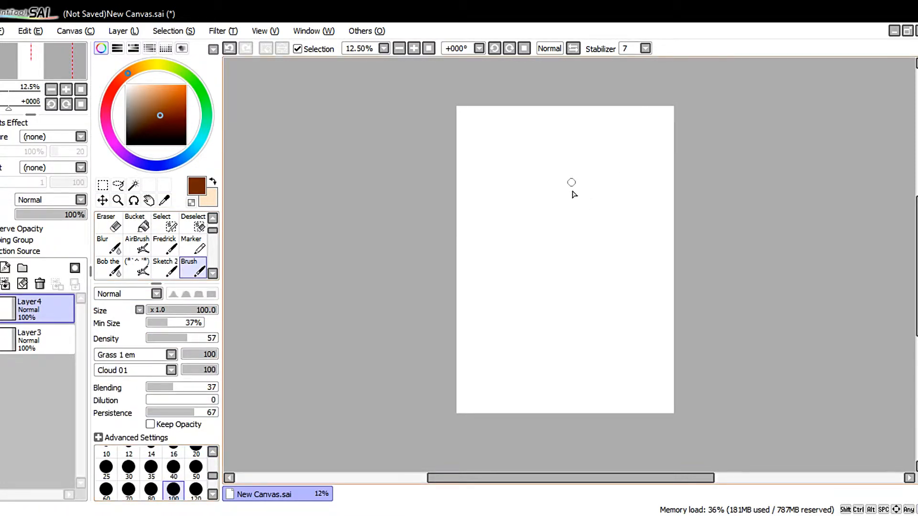
Set the textured Brush's size to 8.
{"action": "scroll", "coordinate": [565, 246], "scroll_direction": "up", "scroll_amount": 1}
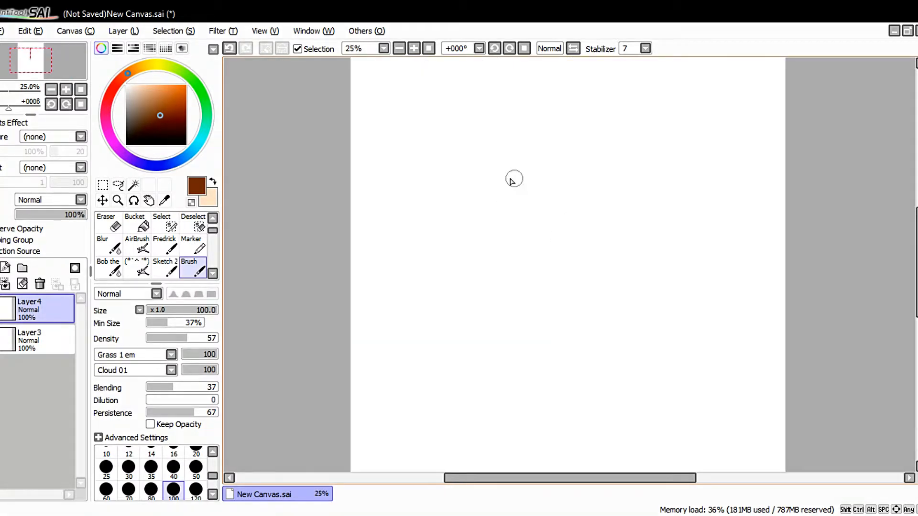
{"action": "left_click", "coordinate": [212, 451]}
{"action": "left_click", "coordinate": [174, 465]}
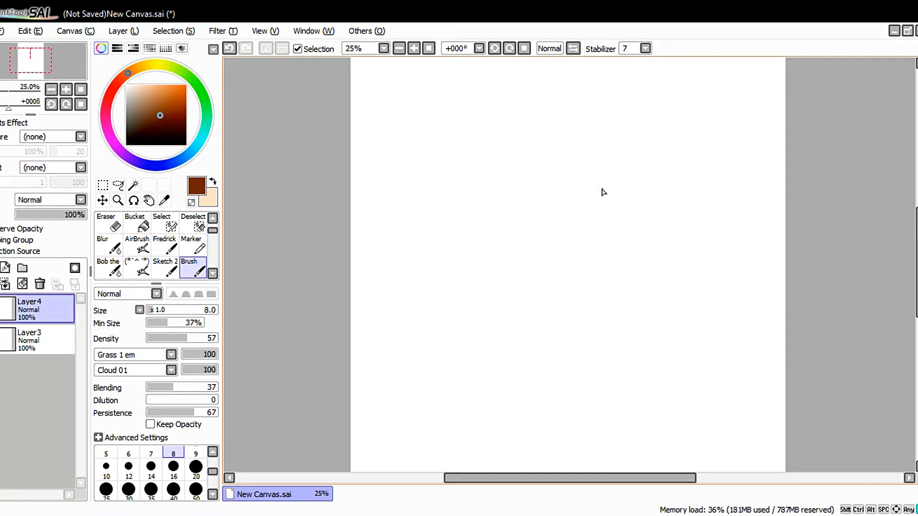
With the Fredrick brush at size 16, sketch a face's two eyes, nose and both eyebrows on Layer4.
{"action": "left_click", "coordinate": [170, 244]}
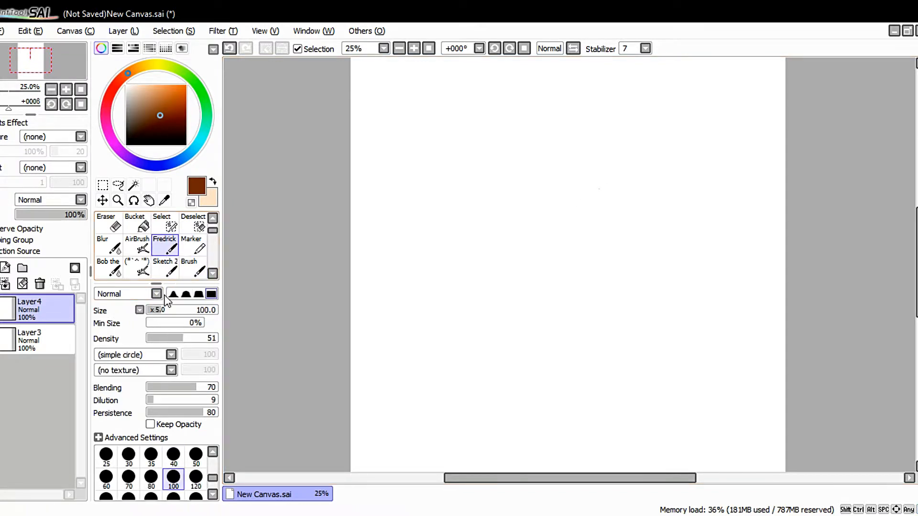
{"action": "left_click", "coordinate": [174, 457]}
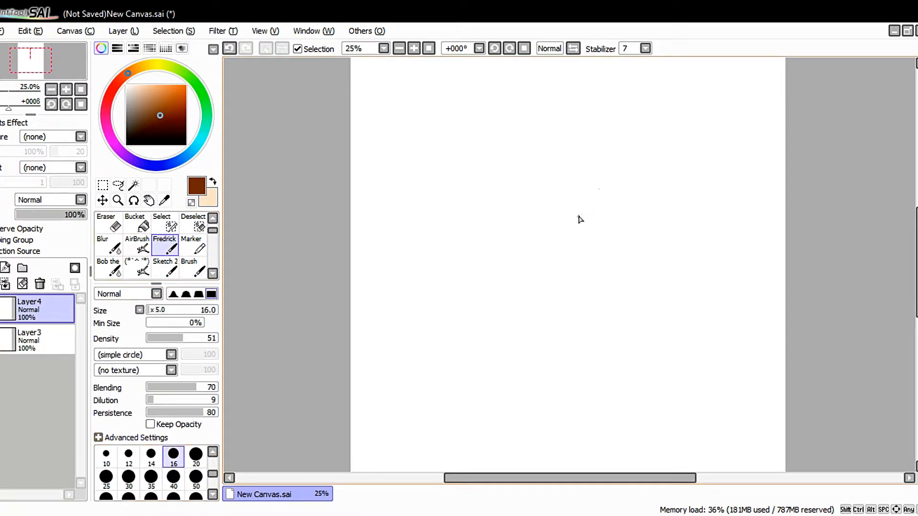
{"action": "mouse_move", "coordinate": [597, 200]}
{"action": "left_mouse_down"}
{"action": "mouse_move", "coordinate": [620, 192]}
{"action": "mouse_move", "coordinate": [614, 185]}
{"action": "mouse_move", "coordinate": [609, 188]}
{"action": "left_mouse_up"}
{"action": "mouse_move", "coordinate": [553, 201]}
{"action": "left_mouse_down"}
{"action": "mouse_move", "coordinate": [521, 187]}
{"action": "mouse_move", "coordinate": [510, 196]}
{"action": "left_mouse_up"}
{"action": "mouse_move", "coordinate": [521, 190]}
{"action": "left_mouse_down"}
{"action": "mouse_move", "coordinate": [506, 190]}
{"action": "mouse_move", "coordinate": [543, 199]}
{"action": "mouse_move", "coordinate": [576, 239]}
{"action": "left_mouse_up"}
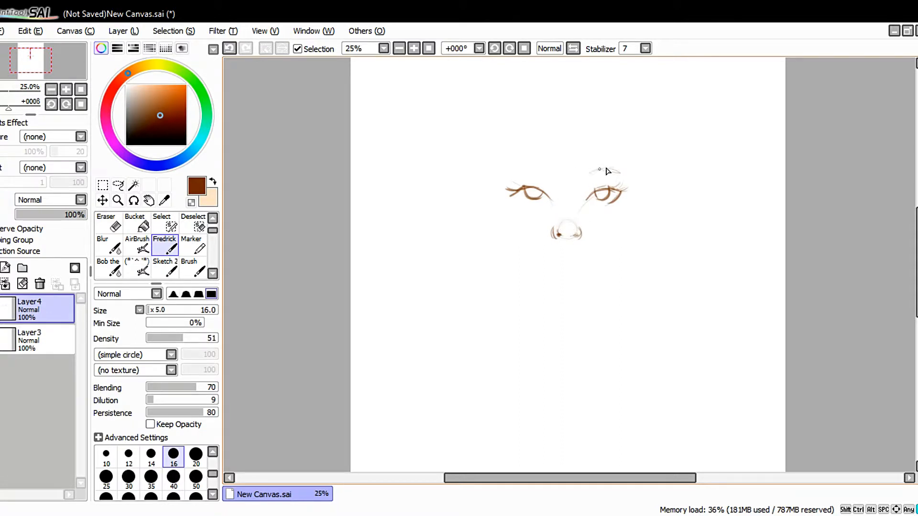
{"action": "mouse_move", "coordinate": [607, 171]}
{"action": "left_mouse_down"}
{"action": "mouse_move", "coordinate": [615, 171]}
{"action": "mouse_move", "coordinate": [608, 159]}
{"action": "left_mouse_up"}
{"action": "mouse_move", "coordinate": [555, 165]}
{"action": "left_mouse_down"}
{"action": "mouse_move", "coordinate": [529, 153]}
{"action": "mouse_move", "coordinate": [508, 171]}
{"action": "left_mouse_up"}
Check the face sketch's symmetry by mirroring the canvas view back and forth, leaving it mirrored.
{"action": "left_click", "coordinate": [573, 48]}
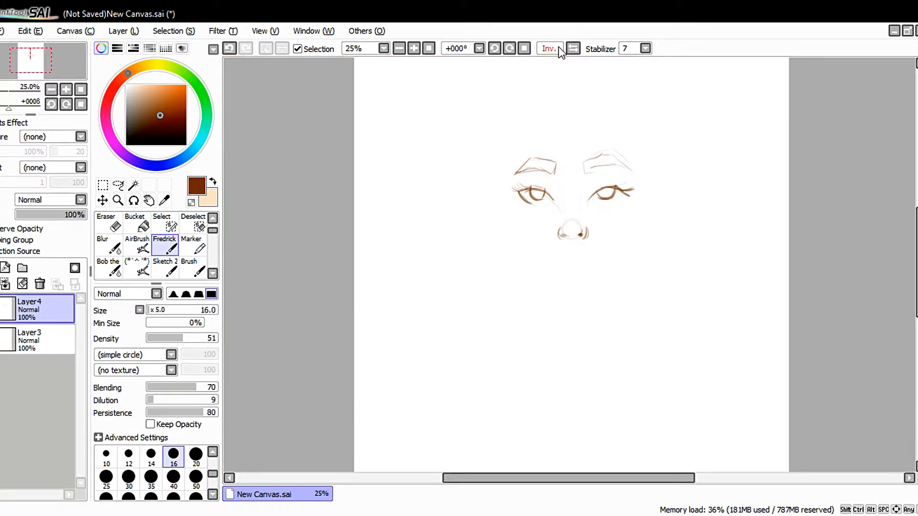
{"action": "left_click", "coordinate": [576, 48]}
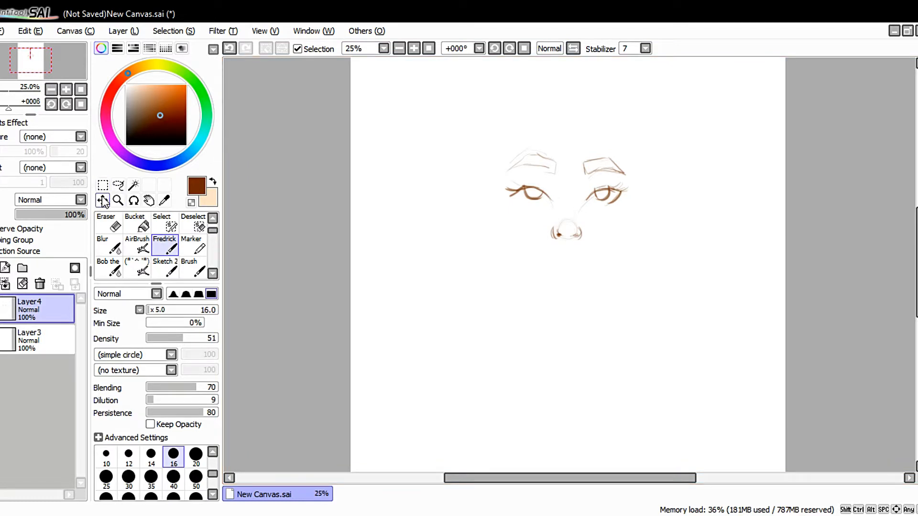
{"action": "left_click", "coordinate": [573, 49]}
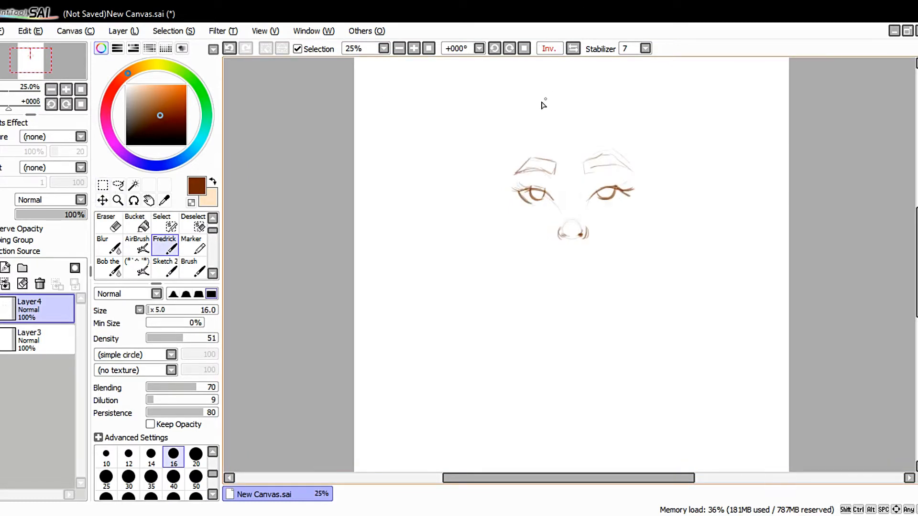
{"action": "left_click", "coordinate": [102, 185]}
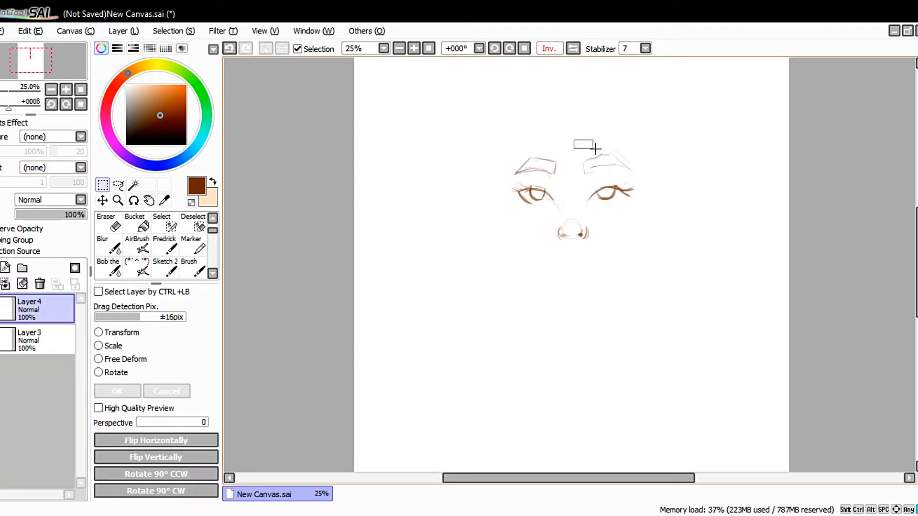
{"action": "left_click_drag", "start_coordinate": [574, 141], "coordinate": [637, 175]}
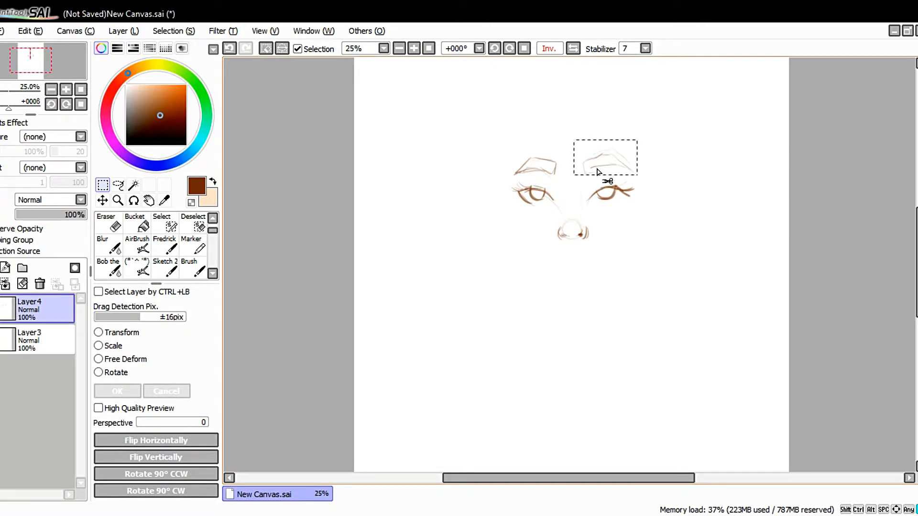
{"action": "left_click", "coordinate": [103, 200]}
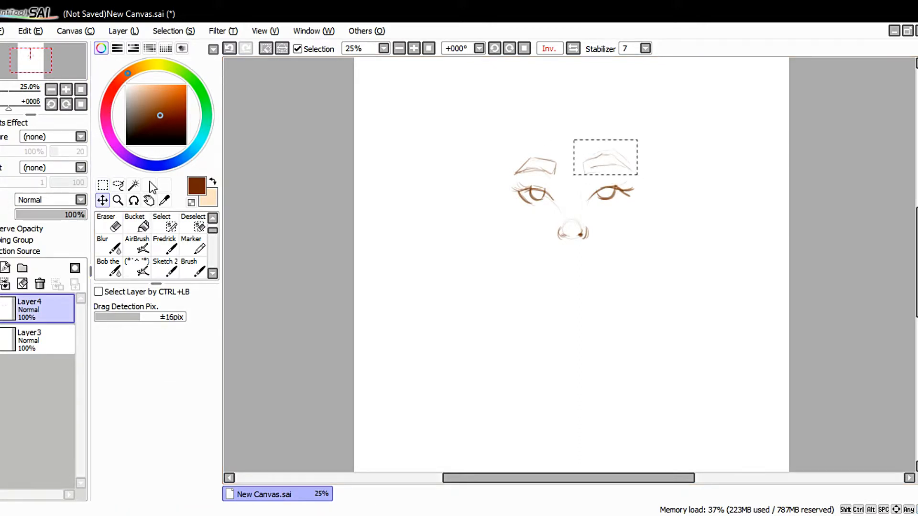
{"action": "left_click", "coordinate": [102, 185]}
{"action": "key", "text": "ctrl+d"}
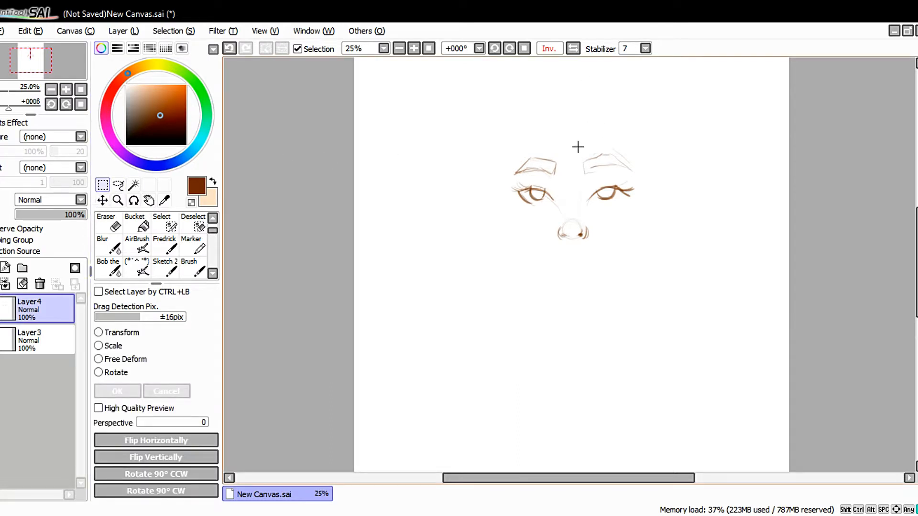
Select the fainter eyebrow with a rectangular selection, shift it slightly, and compare the face in normal and mirrored views.
{"action": "left_click_drag", "start_coordinate": [575, 145], "coordinate": [610, 172]}
{"action": "left_click", "coordinate": [103, 200]}
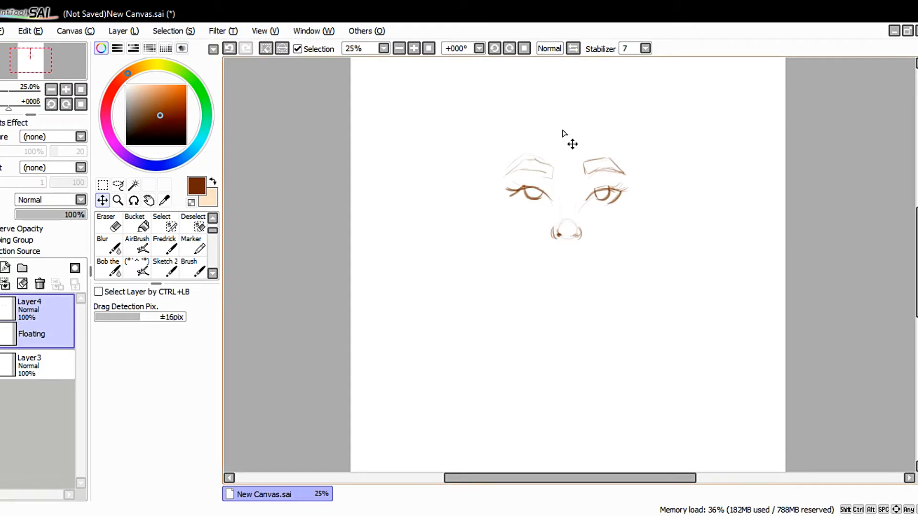
{"action": "left_click", "coordinate": [573, 48]}
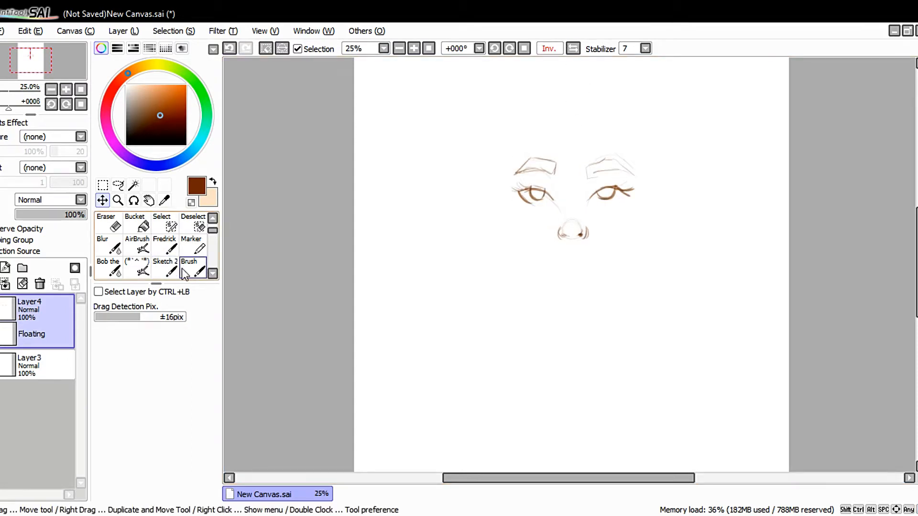
{"action": "left_click", "coordinate": [573, 49]}
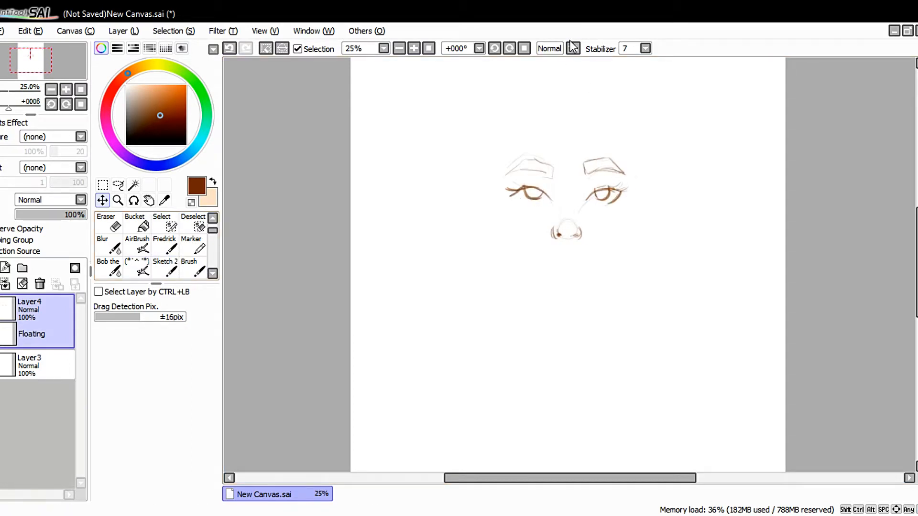
{"action": "left_click", "coordinate": [574, 48]}
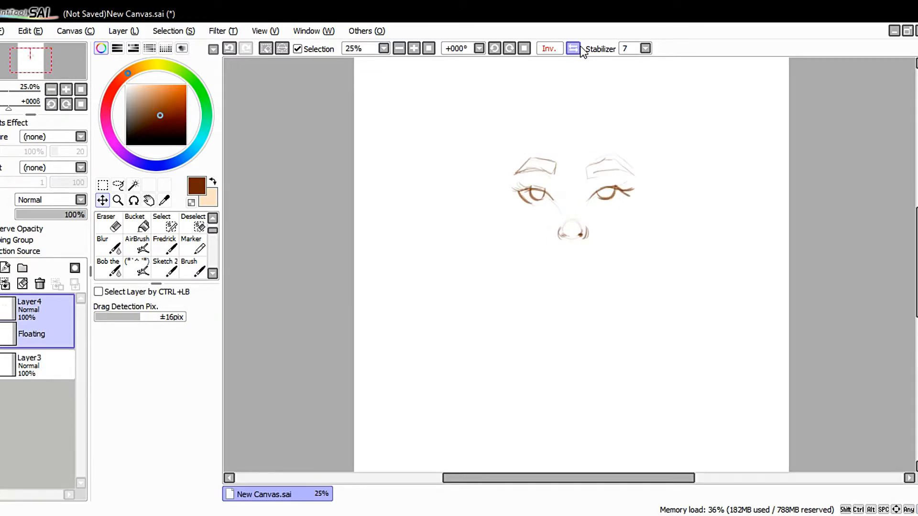
Find the Pencil brush further down the brush collection and select it.
{"action": "left_click", "coordinate": [212, 273]}
{"action": "left_click", "coordinate": [213, 273]}
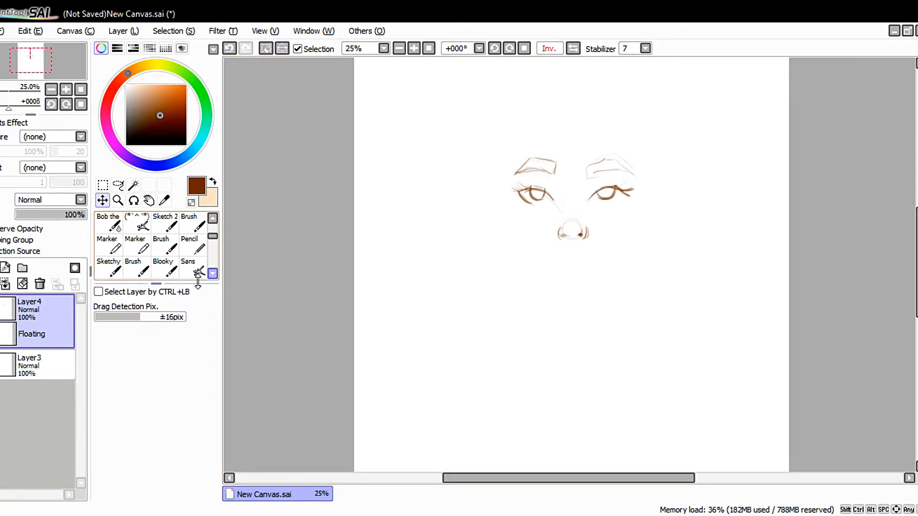
{"action": "left_click", "coordinate": [213, 273]}
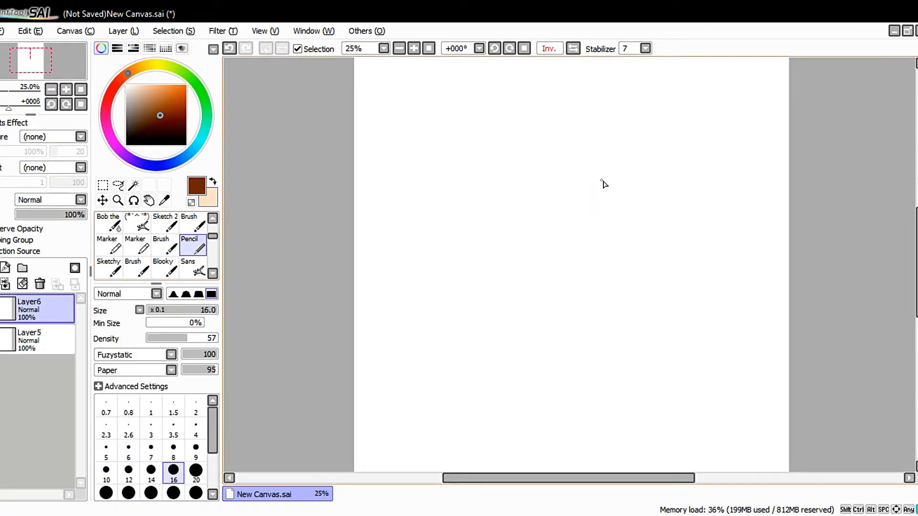
Sketch a front-view head and neck on Layer6 with the Pencil brush, adding the eyes, eyebrows, nose and mouth.
{"action": "mouse_move", "coordinate": [610, 191]}
{"action": "left_mouse_down"}
{"action": "mouse_move", "coordinate": [520, 180]}
{"action": "mouse_move", "coordinate": [604, 176]}
{"action": "mouse_move", "coordinate": [589, 297]}
{"action": "left_mouse_up"}
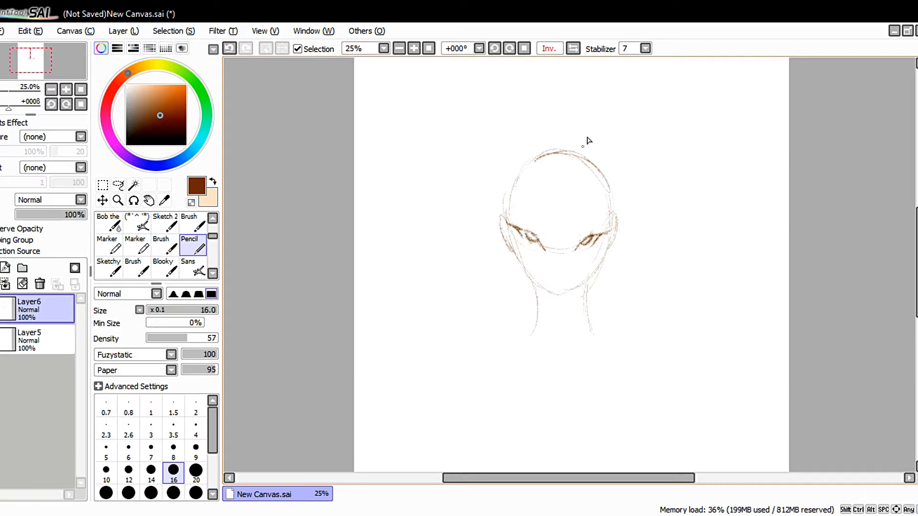
{"action": "left_click_drag", "start_coordinate": [609, 218], "coordinate": [578, 220]}
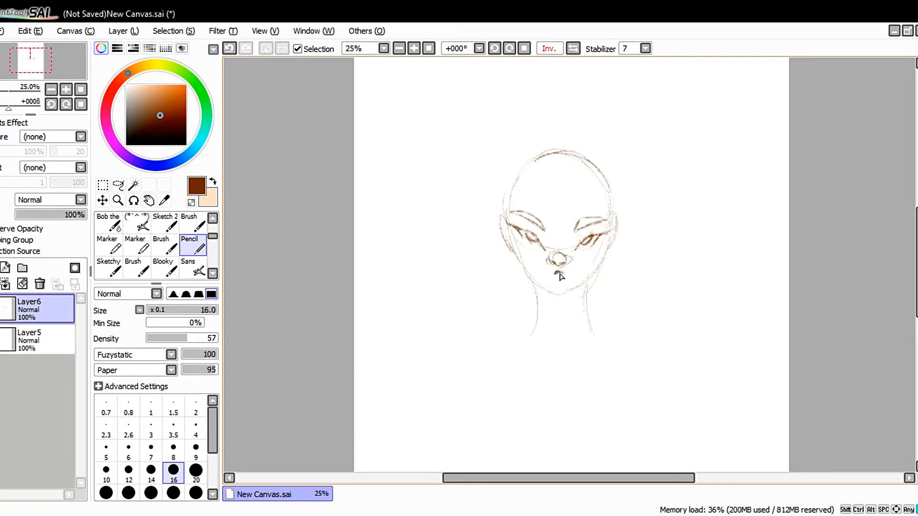
Sketch bangs across the forehead and long loose hair strands down both sides of the face.
{"action": "left_click_drag", "start_coordinate": [549, 173], "coordinate": [571, 223]}
{"action": "left_click_drag", "start_coordinate": [572, 184], "coordinate": [555, 224]}
{"action": "mouse_move", "coordinate": [577, 181]}
{"action": "left_mouse_down"}
{"action": "mouse_move", "coordinate": [588, 219]}
{"action": "mouse_move", "coordinate": [609, 236]}
{"action": "left_mouse_up"}
{"action": "mouse_move", "coordinate": [533, 181]}
{"action": "left_mouse_down"}
{"action": "mouse_move", "coordinate": [505, 214]}
{"action": "mouse_move", "coordinate": [523, 263]}
{"action": "left_mouse_up"}
{"action": "left_click_drag", "start_coordinate": [520, 168], "coordinate": [526, 274]}
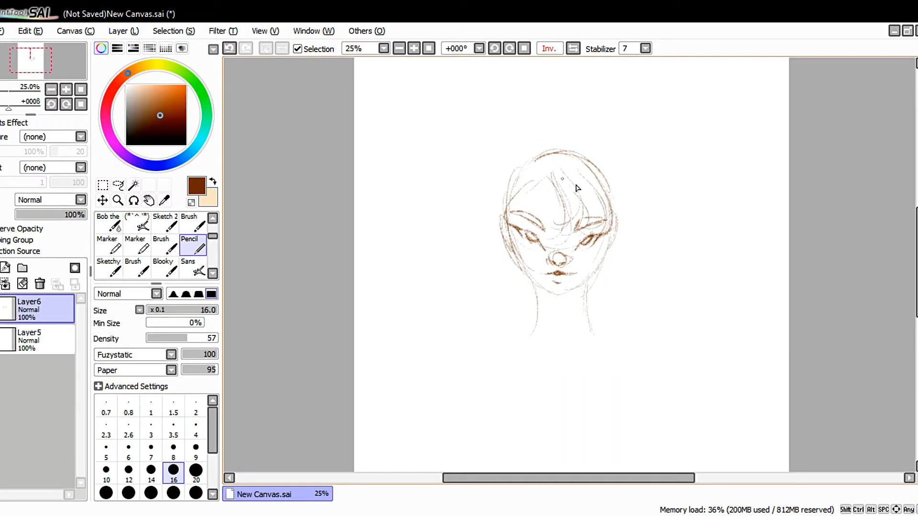
{"action": "left_click_drag", "start_coordinate": [606, 241], "coordinate": [580, 296]}
{"action": "left_click_drag", "start_coordinate": [507, 234], "coordinate": [519, 334]}
{"action": "left_click_drag", "start_coordinate": [612, 255], "coordinate": [584, 335]}
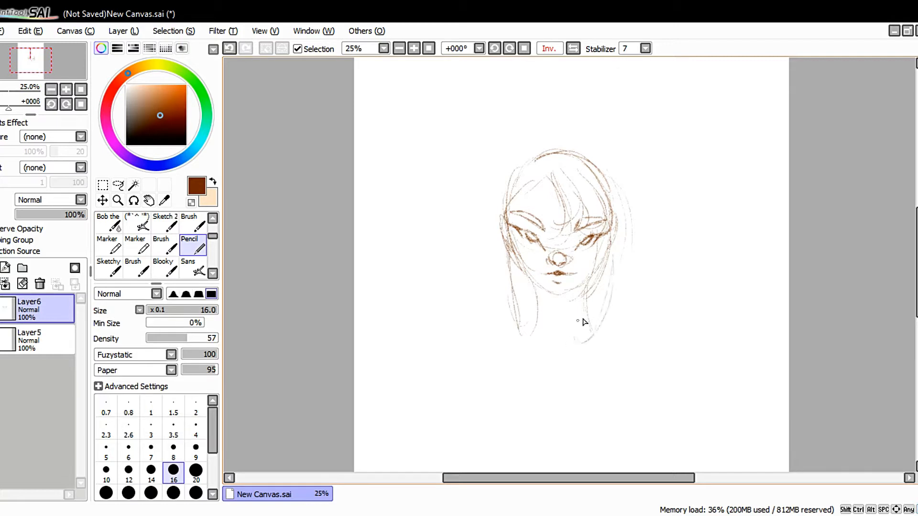
Sketch the outer hair contour around the head and a large striped bun on top.
{"action": "left_click_drag", "start_coordinate": [596, 150], "coordinate": [628, 219]}
{"action": "mouse_move", "coordinate": [531, 146]}
{"action": "left_mouse_down"}
{"action": "mouse_move", "coordinate": [506, 180]}
{"action": "mouse_move", "coordinate": [499, 234]}
{"action": "left_mouse_up"}
{"action": "left_click_drag", "start_coordinate": [577, 120], "coordinate": [604, 130]}
{"action": "mouse_move", "coordinate": [528, 102]}
{"action": "left_mouse_down"}
{"action": "mouse_move", "coordinate": [600, 146]}
{"action": "mouse_move", "coordinate": [518, 147]}
{"action": "left_mouse_up"}
{"action": "left_click_drag", "start_coordinate": [532, 104], "coordinate": [551, 141]}
{"action": "left_click_drag", "start_coordinate": [555, 91], "coordinate": [573, 143]}
{"action": "left_click_drag", "start_coordinate": [580, 103], "coordinate": [588, 143]}
{"action": "left_click_drag", "start_coordinate": [543, 108], "coordinate": [549, 139]}
Sketch the remaining side lock, the shading under the chin, the shoulders and a long curved line across the chest.
{"action": "left_click_drag", "start_coordinate": [591, 295], "coordinate": [566, 341]}
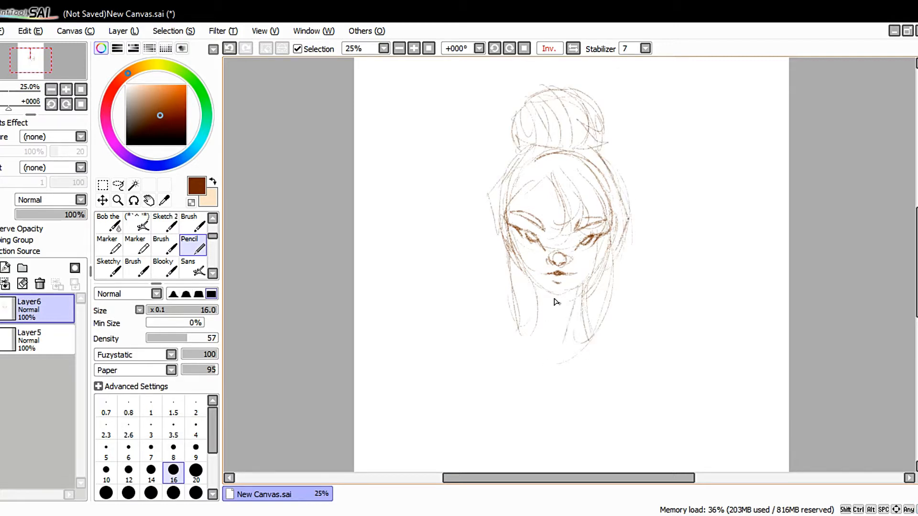
{"action": "left_click_drag", "start_coordinate": [576, 292], "coordinate": [562, 306]}
{"action": "left_click_drag", "start_coordinate": [567, 292], "coordinate": [556, 298]}
{"action": "left_click_drag", "start_coordinate": [592, 331], "coordinate": [640, 320]}
{"action": "mouse_move", "coordinate": [595, 335]}
{"action": "left_mouse_down"}
{"action": "mouse_move", "coordinate": [620, 334]}
{"action": "mouse_move", "coordinate": [654, 362]}
{"action": "left_mouse_up"}
{"action": "left_click_drag", "start_coordinate": [412, 383], "coordinate": [693, 391]}
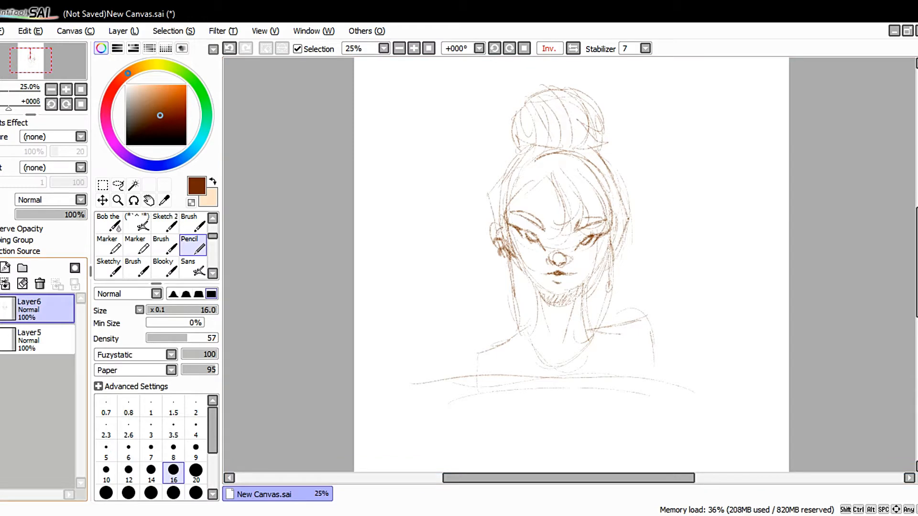
Add a new layer above Layer6, lower Layer6's opacity to 48%, and make the new layer active.
{"action": "left_click", "coordinate": [1, 268]}
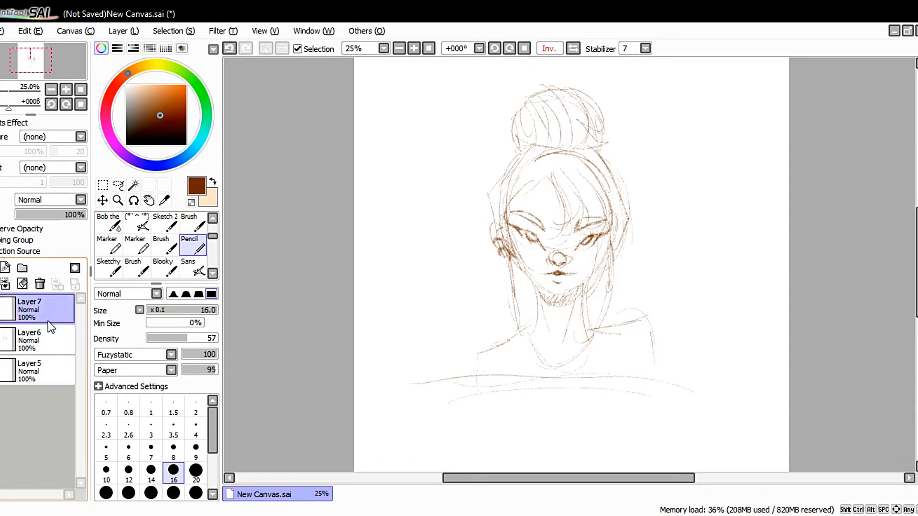
{"action": "left_click", "coordinate": [29, 339]}
{"action": "left_click_drag", "start_coordinate": [56, 212], "coordinate": [51, 219]}
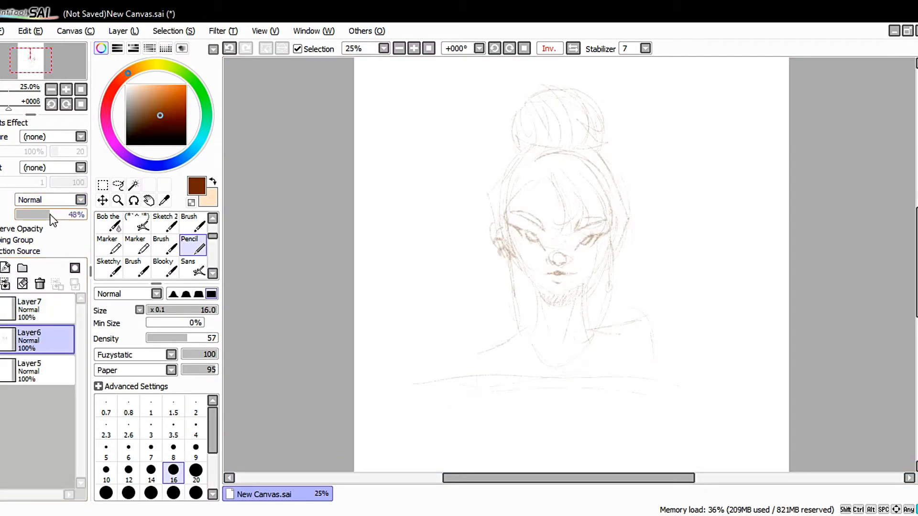
{"action": "left_click", "coordinate": [38, 308]}
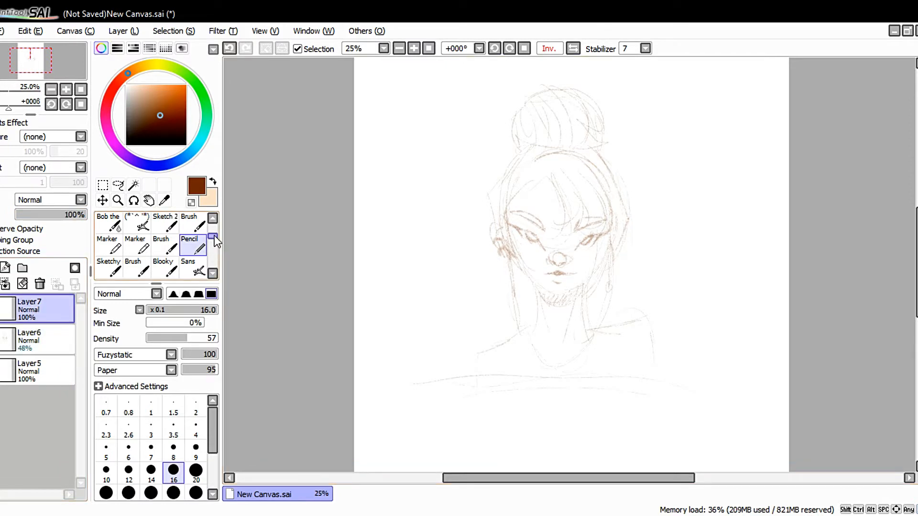
Choose the Pen brush from the start of the brush collection and set its size to 8.
{"action": "left_click_drag", "start_coordinate": [214, 238], "coordinate": [214, 222]}
{"action": "left_click", "coordinate": [114, 225]}
{"action": "left_click", "coordinate": [133, 225]}
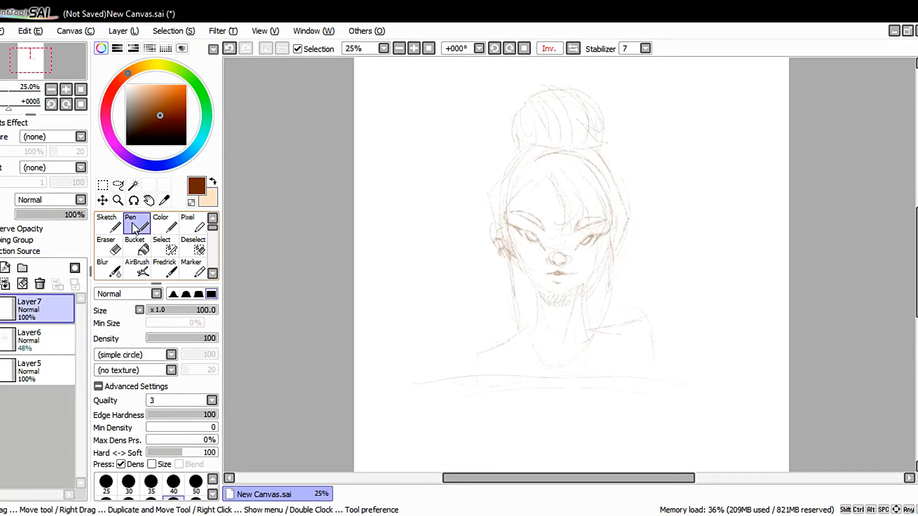
{"action": "left_click", "coordinate": [212, 480]}
{"action": "left_click", "coordinate": [212, 480]}
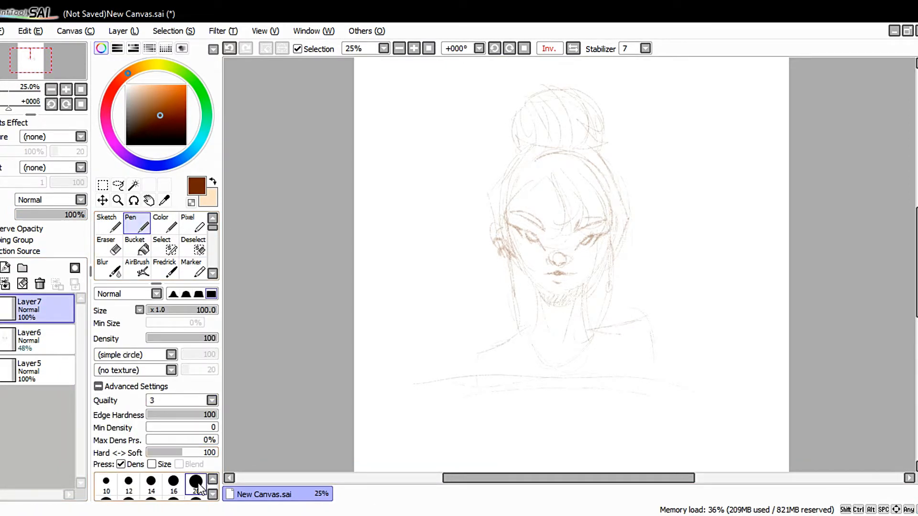
{"action": "left_click", "coordinate": [173, 483]}
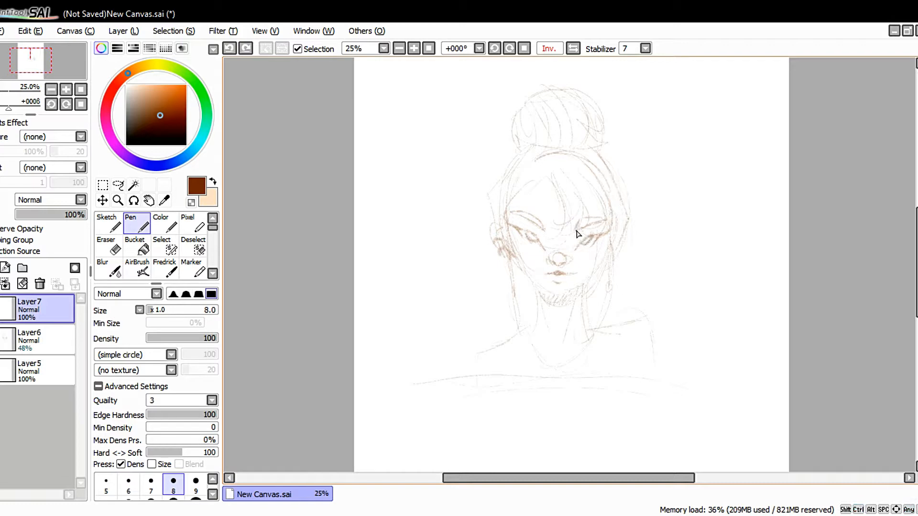
Ink the outlines of both eyebrows on Layer7 over the faded sketch.
{"action": "scroll", "coordinate": [583, 225], "scroll_direction": "up", "scroll_amount": 4}
{"action": "mouse_move", "coordinate": [577, 219]}
{"action": "left_mouse_down"}
{"action": "mouse_move", "coordinate": [562, 262]}
{"action": "mouse_move", "coordinate": [662, 211]}
{"action": "left_mouse_up"}
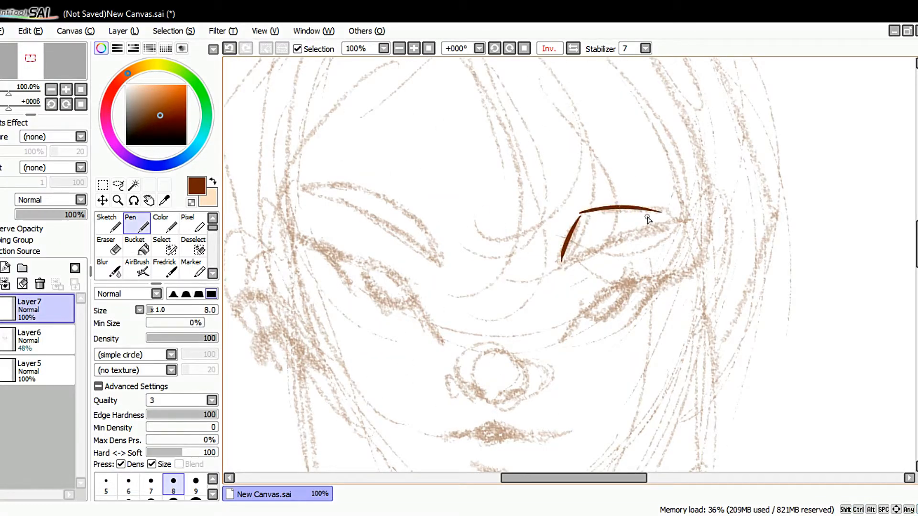
{"action": "left_click_drag", "start_coordinate": [562, 259], "coordinate": [675, 228]}
{"action": "mouse_move", "coordinate": [425, 220]}
{"action": "left_mouse_down"}
{"action": "mouse_move", "coordinate": [339, 184]}
{"action": "mouse_move", "coordinate": [315, 187]}
{"action": "mouse_move", "coordinate": [339, 182]}
{"action": "mouse_move", "coordinate": [300, 187]}
{"action": "mouse_move", "coordinate": [358, 207]}
{"action": "mouse_move", "coordinate": [351, 201]}
{"action": "mouse_move", "coordinate": [433, 261]}
{"action": "left_mouse_up"}
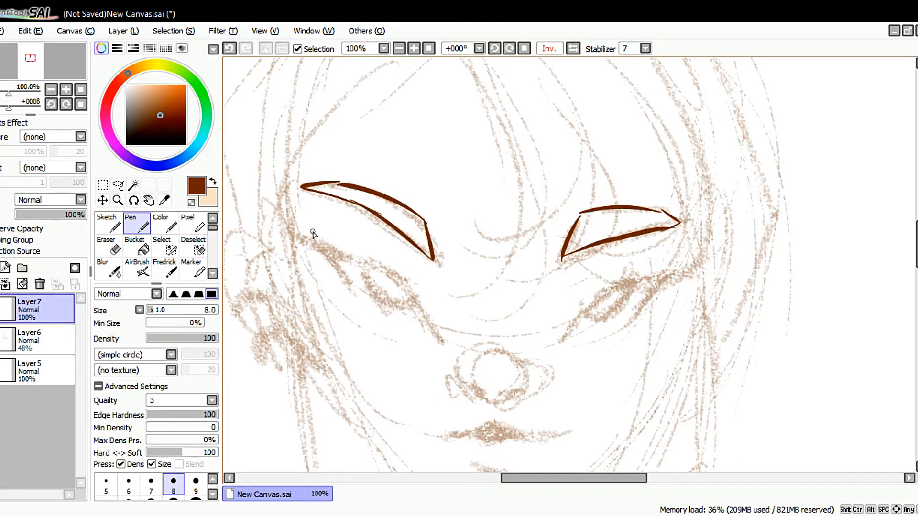
Ink both eyes on Layer7 with lashes, upper and lower lids and iris lines.
{"action": "left_click_drag", "start_coordinate": [307, 226], "coordinate": [346, 256]}
{"action": "left_click_drag", "start_coordinate": [299, 228], "coordinate": [329, 252]}
{"action": "left_click_drag", "start_coordinate": [291, 237], "coordinate": [381, 265]}
{"action": "mouse_move", "coordinate": [328, 254]}
{"action": "left_mouse_down"}
{"action": "mouse_move", "coordinate": [371, 263]}
{"action": "mouse_move", "coordinate": [408, 292]}
{"action": "mouse_move", "coordinate": [435, 339]}
{"action": "left_mouse_up"}
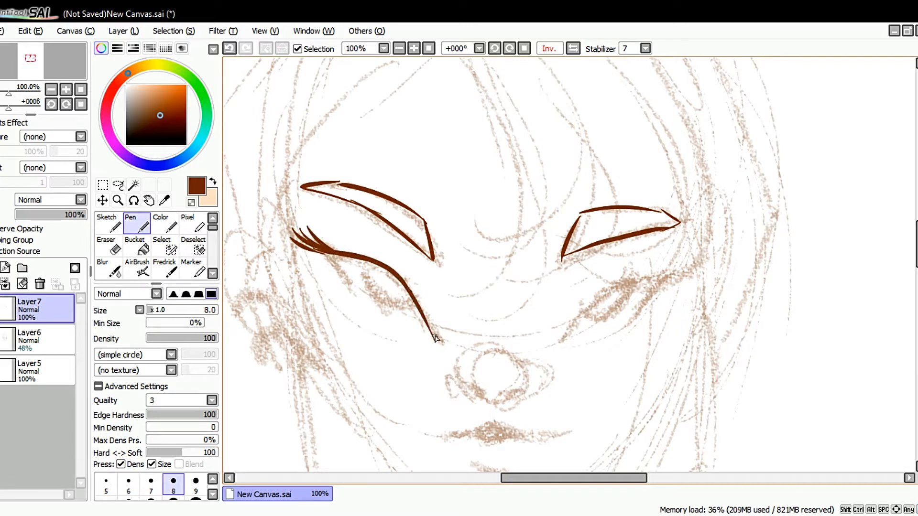
{"action": "mouse_move", "coordinate": [324, 251]}
{"action": "left_mouse_down"}
{"action": "mouse_move", "coordinate": [356, 276]}
{"action": "mouse_move", "coordinate": [368, 265]}
{"action": "mouse_move", "coordinate": [390, 302]}
{"action": "left_mouse_up"}
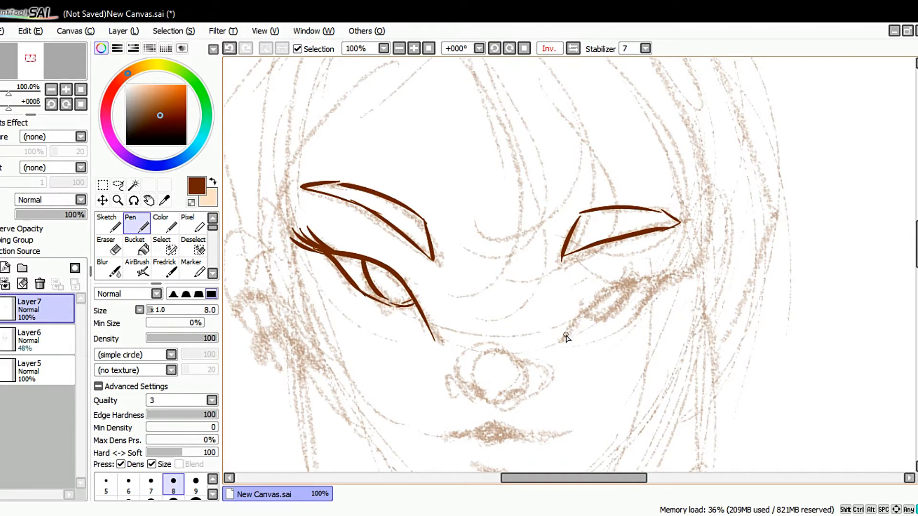
{"action": "mouse_move", "coordinate": [566, 335]}
{"action": "left_mouse_down"}
{"action": "mouse_move", "coordinate": [607, 288]}
{"action": "mouse_move", "coordinate": [660, 259]}
{"action": "mouse_move", "coordinate": [647, 276]}
{"action": "mouse_move", "coordinate": [689, 257]}
{"action": "mouse_move", "coordinate": [631, 322]}
{"action": "left_mouse_up"}
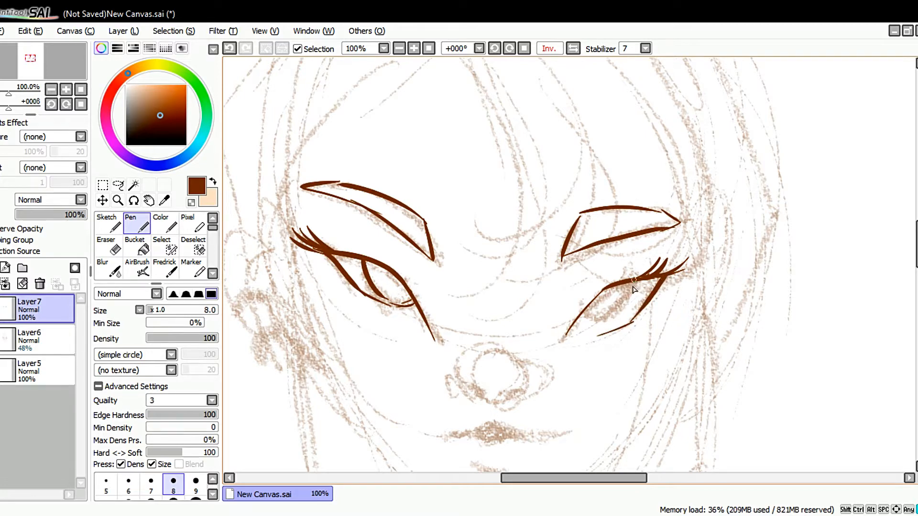
{"action": "left_click_drag", "start_coordinate": [634, 280], "coordinate": [604, 321]}
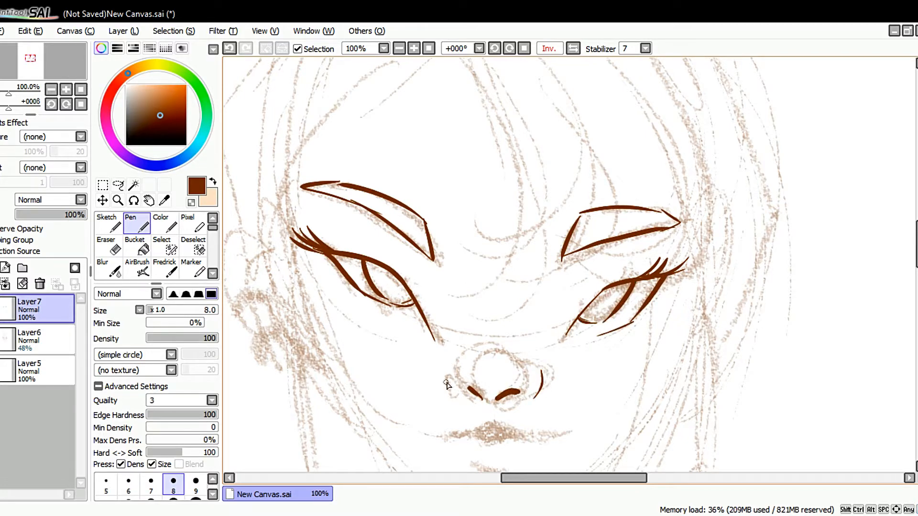
Ink the nostrils, nose sides, mouth line, mouth corners and lower-lip mark.
{"action": "scroll", "coordinate": [493, 404], "scroll_direction": "down", "scroll_amount": 3}
{"action": "scroll", "coordinate": [503, 424], "scroll_direction": "up", "scroll_amount": 3}
{"action": "left_click_drag", "start_coordinate": [466, 372], "coordinate": [522, 373]}
{"action": "left_click_drag", "start_coordinate": [558, 368], "coordinate": [545, 370]}
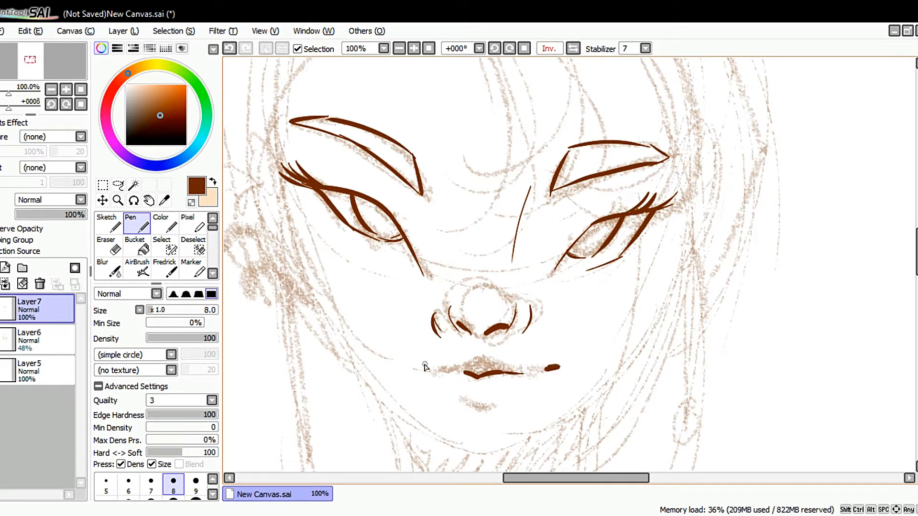
{"action": "left_click_drag", "start_coordinate": [410, 370], "coordinate": [439, 373]}
{"action": "left_click_drag", "start_coordinate": [458, 403], "coordinate": [496, 411]}
Ink the jawline on both sides of the face down to the chin.
{"action": "scroll", "coordinate": [505, 394], "scroll_direction": "down", "scroll_amount": 3}
{"action": "scroll", "coordinate": [545, 366], "scroll_direction": "down", "scroll_amount": 1}
{"action": "scroll", "coordinate": [555, 375], "scroll_direction": "up", "scroll_amount": 1}
{"action": "mouse_move", "coordinate": [586, 282]}
{"action": "left_mouse_down"}
{"action": "mouse_move", "coordinate": [577, 318]}
{"action": "mouse_move", "coordinate": [518, 361]}
{"action": "left_mouse_up"}
{"action": "left_click_drag", "start_coordinate": [458, 299], "coordinate": [499, 353]}
{"action": "left_click_drag", "start_coordinate": [468, 316], "coordinate": [510, 358]}
Ink the bangs over the forehead and the long hair locks framing both sides of the face.
{"action": "left_click_drag", "start_coordinate": [500, 199], "coordinate": [510, 286]}
{"action": "left_click_drag", "start_coordinate": [507, 205], "coordinate": [522, 285]}
{"action": "mouse_move", "coordinate": [526, 211]}
{"action": "left_mouse_down"}
{"action": "mouse_move", "coordinate": [545, 283]}
{"action": "mouse_move", "coordinate": [550, 268]}
{"action": "left_mouse_up"}
{"action": "mouse_move", "coordinate": [550, 196]}
{"action": "left_mouse_down"}
{"action": "mouse_move", "coordinate": [580, 287]}
{"action": "mouse_move", "coordinate": [559, 426]}
{"action": "left_mouse_up"}
{"action": "left_click_drag", "start_coordinate": [459, 222], "coordinate": [465, 417]}
{"action": "key", "text": "ctrl+z"}
{"action": "mouse_move", "coordinate": [440, 258]}
{"action": "left_mouse_down"}
{"action": "mouse_move", "coordinate": [460, 435]}
{"action": "mouse_move", "coordinate": [467, 415]}
{"action": "left_mouse_up"}
{"action": "left_click_drag", "start_coordinate": [451, 359], "coordinate": [483, 430]}
{"action": "left_click_drag", "start_coordinate": [493, 196], "coordinate": [458, 266]}
{"action": "left_click_drag", "start_coordinate": [463, 218], "coordinate": [449, 263]}
Ink the ears, the neck with hatching under the chin, the rounded neckline and both shoulders.
{"action": "left_click_drag", "start_coordinate": [602, 274], "coordinate": [582, 308]}
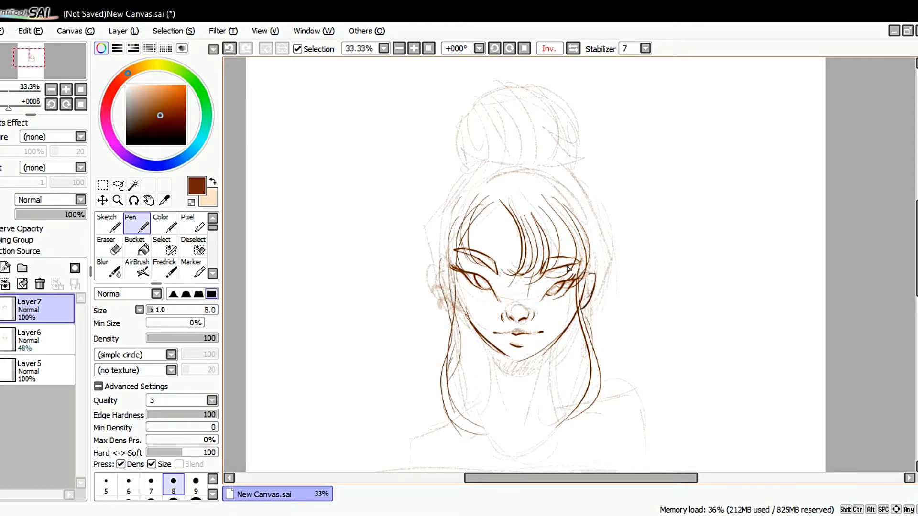
{"action": "left_click_drag", "start_coordinate": [435, 285], "coordinate": [442, 292]}
{"action": "left_click_drag", "start_coordinate": [486, 344], "coordinate": [485, 415]}
{"action": "left_click_drag", "start_coordinate": [546, 346], "coordinate": [554, 425]}
{"action": "mouse_move", "coordinate": [488, 353]}
{"action": "left_mouse_down"}
{"action": "mouse_move", "coordinate": [524, 384]}
{"action": "mouse_move", "coordinate": [504, 374]}
{"action": "left_mouse_up"}
{"action": "left_click_drag", "start_coordinate": [542, 356], "coordinate": [513, 431]}
{"action": "left_click_drag", "start_coordinate": [494, 361], "coordinate": [505, 430]}
{"action": "mouse_move", "coordinate": [553, 416]}
{"action": "left_mouse_down"}
{"action": "mouse_move", "coordinate": [491, 454]}
{"action": "mouse_move", "coordinate": [540, 454]}
{"action": "left_mouse_up"}
{"action": "left_click_drag", "start_coordinate": [552, 410], "coordinate": [636, 436]}
{"action": "mouse_move", "coordinate": [473, 417]}
{"action": "left_mouse_down"}
{"action": "mouse_move", "coordinate": [418, 430]}
{"action": "mouse_move", "coordinate": [401, 458]}
{"action": "left_mouse_up"}
Ink the short curves beside the jaw and the outer hair contour around the head.
{"action": "left_click_drag", "start_coordinate": [567, 326], "coordinate": [564, 358]}
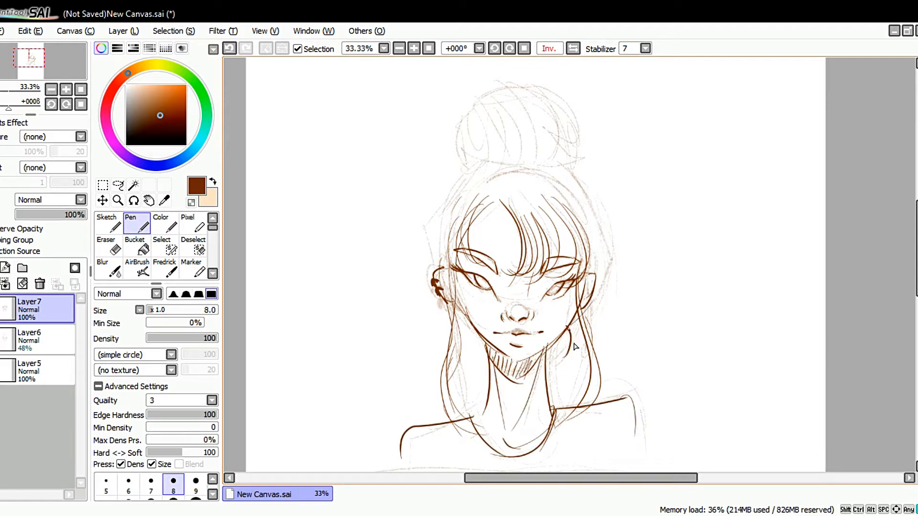
{"action": "left_click_drag", "start_coordinate": [482, 337], "coordinate": [483, 368]}
{"action": "left_click_drag", "start_coordinate": [607, 241], "coordinate": [583, 310]}
{"action": "left_click_drag", "start_coordinate": [567, 178], "coordinate": [611, 252]}
{"action": "left_click_drag", "start_coordinate": [477, 178], "coordinate": [437, 255]}
{"action": "mouse_move", "coordinate": [509, 173]}
{"action": "left_mouse_down"}
{"action": "mouse_move", "coordinate": [573, 194]}
{"action": "mouse_move", "coordinate": [577, 210]}
{"action": "left_mouse_up"}
{"action": "mouse_move", "coordinate": [551, 171]}
{"action": "left_mouse_down"}
{"action": "mouse_move", "coordinate": [457, 155]}
{"action": "mouse_move", "coordinate": [477, 185]}
{"action": "left_mouse_up"}
Ink the hair bun on top of the head with curved strand lines inside it.
{"action": "left_click_drag", "start_coordinate": [465, 125], "coordinate": [479, 180]}
{"action": "left_click_drag", "start_coordinate": [472, 120], "coordinate": [489, 177]}
{"action": "left_click_drag", "start_coordinate": [497, 113], "coordinate": [520, 170]}
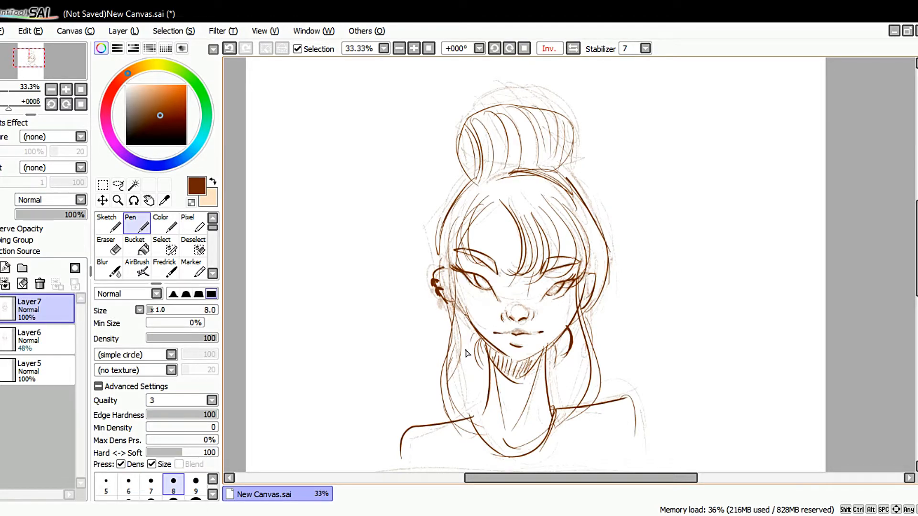
Add two empty layers between Layer5 and Layer6, and delete the upper one.
{"action": "left_click", "coordinate": [41, 369]}
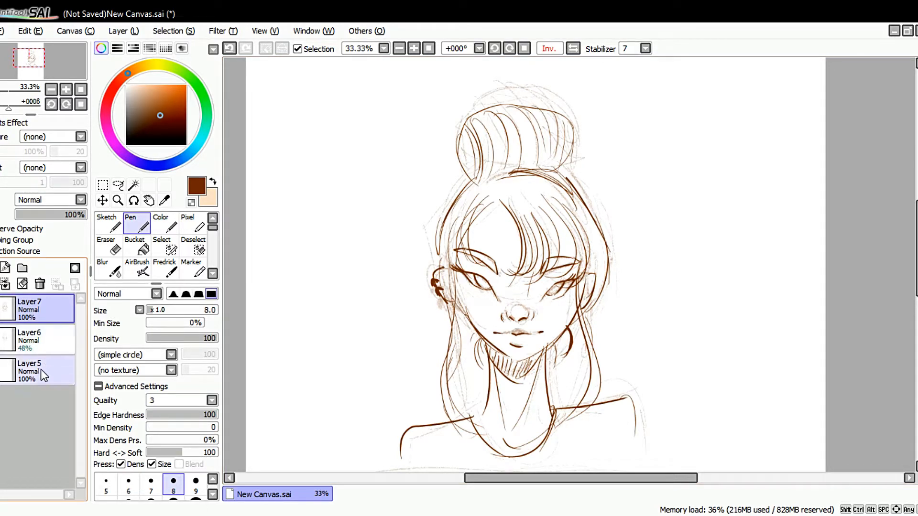
{"action": "left_click", "coordinate": [5, 269]}
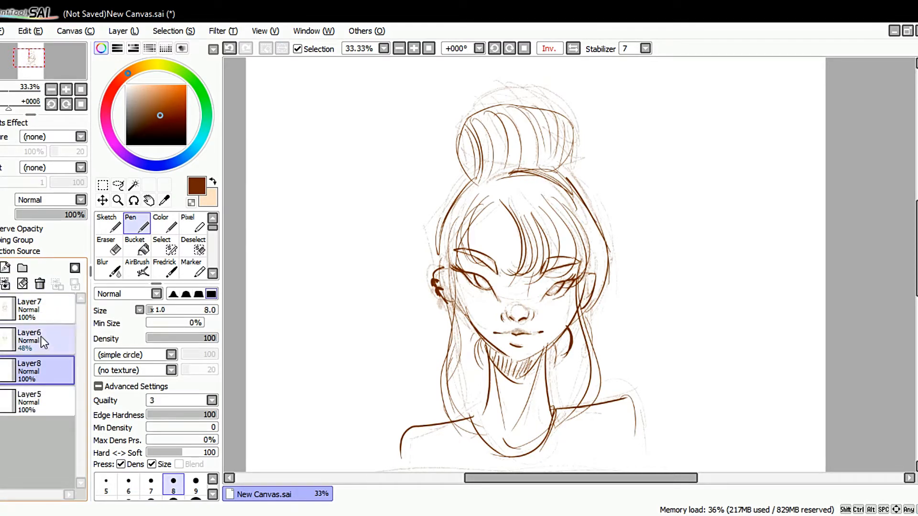
{"action": "left_click", "coordinate": [36, 405]}
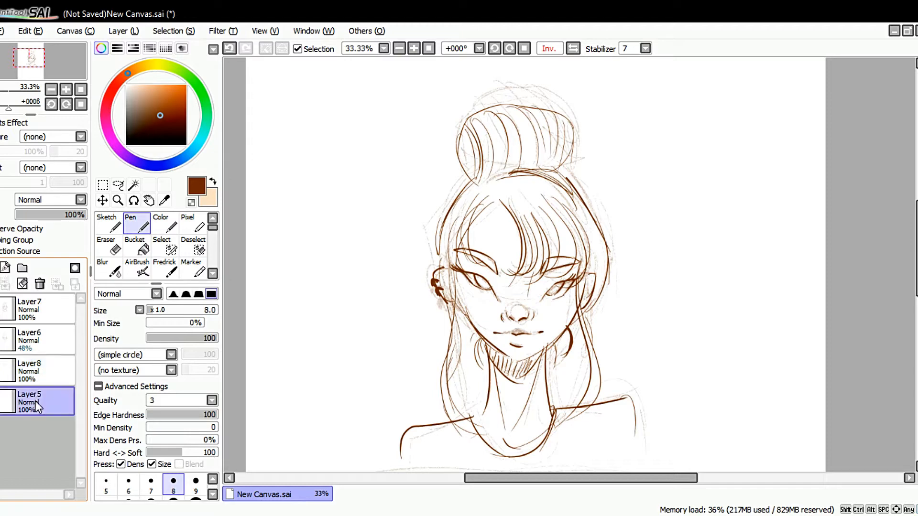
{"action": "left_click", "coordinate": [4, 268]}
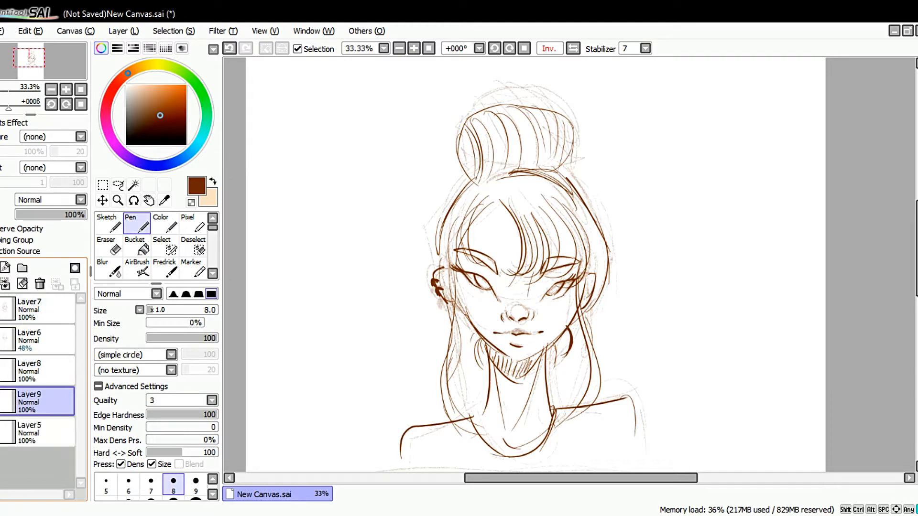
{"action": "left_click", "coordinate": [32, 371]}
{"action": "left_click", "coordinate": [40, 284]}
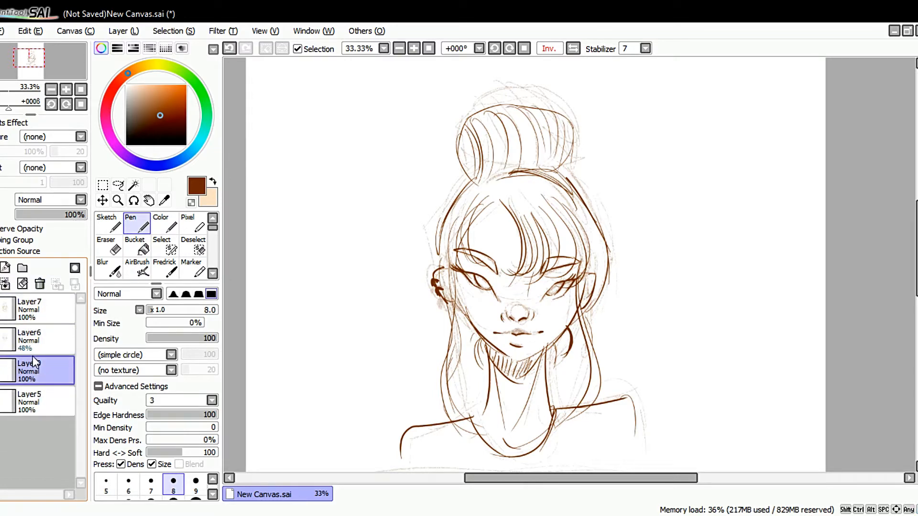
Compare the rough sketch with the line art by hiding and showing Layer7.
{"action": "left_click", "coordinate": [5, 311]}
{"action": "left_click", "coordinate": [2, 312]}
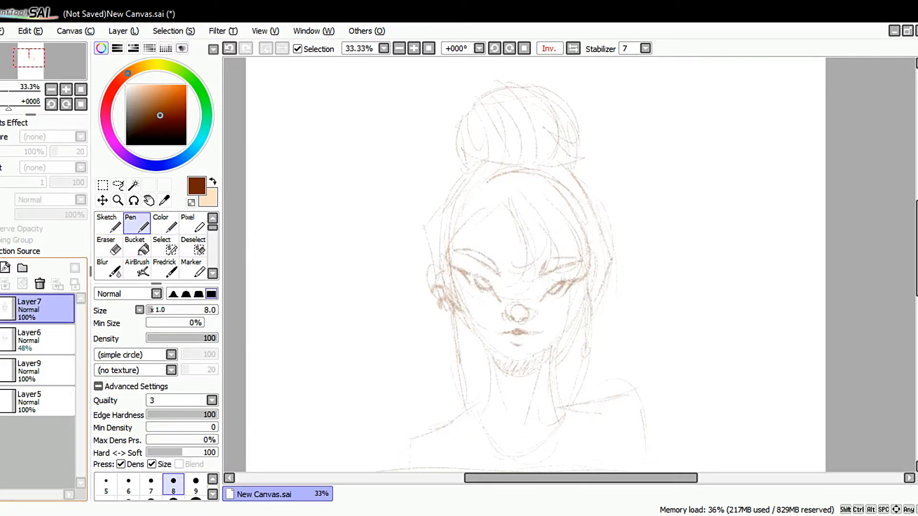
{"action": "left_click", "coordinate": [3, 311]}
On Layer9, fill the face and ears with light peach using the Color brush at size 100.
{"action": "left_click", "coordinate": [24, 369]}
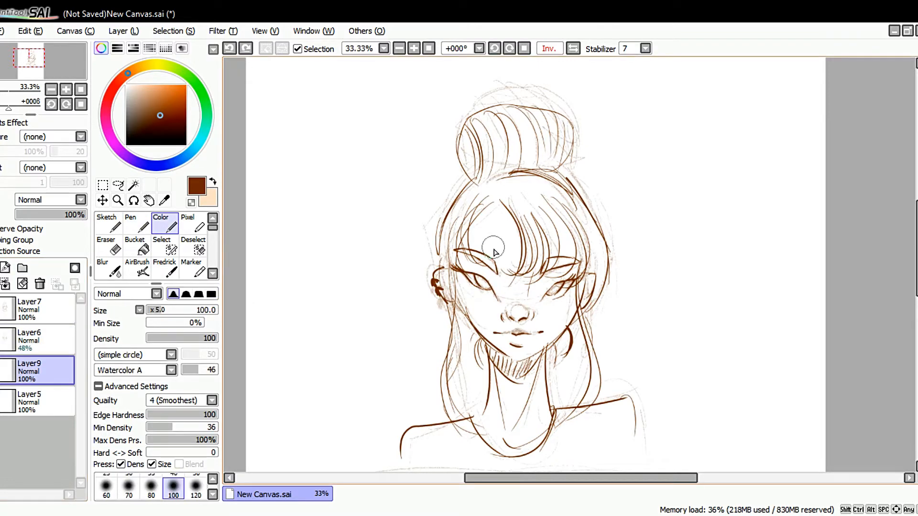
{"action": "left_click", "coordinate": [145, 85]}
{"action": "mouse_move", "coordinate": [513, 283]}
{"action": "left_mouse_down"}
{"action": "mouse_move", "coordinate": [508, 215]}
{"action": "mouse_move", "coordinate": [497, 266]}
{"action": "mouse_move", "coordinate": [486, 226]}
{"action": "mouse_move", "coordinate": [482, 309]}
{"action": "mouse_move", "coordinate": [474, 286]}
{"action": "mouse_move", "coordinate": [483, 316]}
{"action": "mouse_move", "coordinate": [514, 351]}
{"action": "mouse_move", "coordinate": [531, 291]}
{"action": "mouse_move", "coordinate": [548, 280]}
{"action": "mouse_move", "coordinate": [550, 325]}
{"action": "mouse_move", "coordinate": [536, 344]}
{"action": "mouse_move", "coordinate": [573, 261]}
{"action": "mouse_move", "coordinate": [582, 265]}
{"action": "mouse_move", "coordinate": [543, 342]}
{"action": "mouse_move", "coordinate": [581, 282]}
{"action": "mouse_move", "coordinate": [584, 304]}
{"action": "mouse_move", "coordinate": [593, 277]}
{"action": "mouse_move", "coordinate": [591, 293]}
{"action": "left_mouse_up"}
{"action": "key", "text": "ctrl+z"}
{"action": "left_click_drag", "start_coordinate": [438, 273], "coordinate": [452, 297]}
Fill the neck and the area inside the neckline with the peach skin colour, redoing the first neck stroke.
{"action": "left_click_drag", "start_coordinate": [495, 337], "coordinate": [493, 426]}
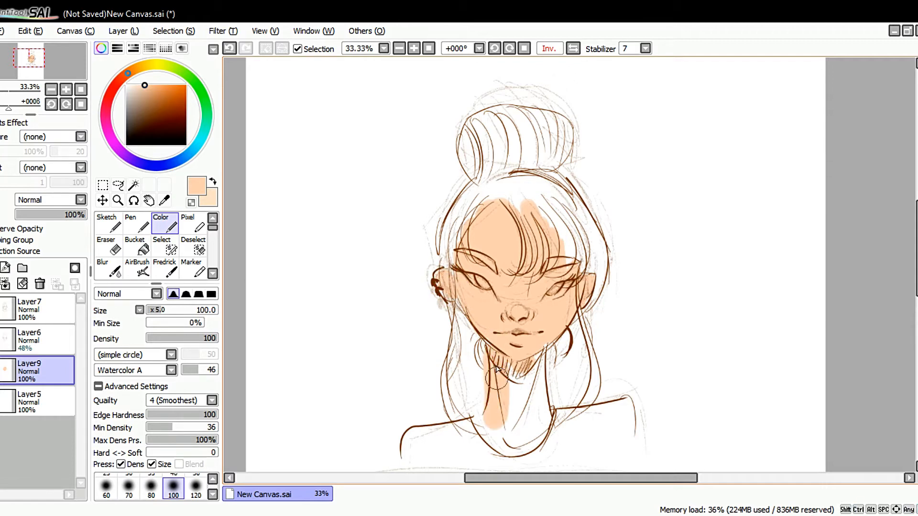
{"action": "key", "text": "ctrl+z"}
{"action": "left_click_drag", "start_coordinate": [497, 356], "coordinate": [500, 411]}
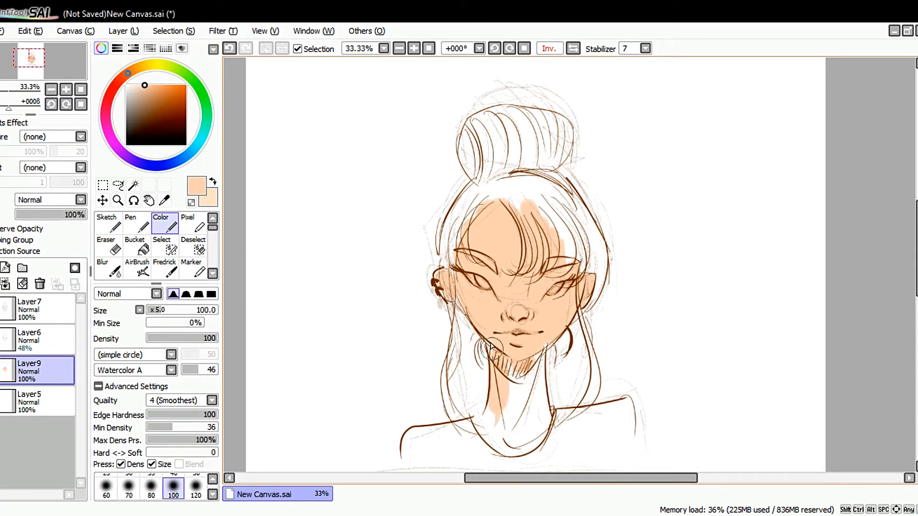
{"action": "mouse_move", "coordinate": [507, 352]}
{"action": "left_mouse_down"}
{"action": "mouse_move", "coordinate": [517, 437]}
{"action": "mouse_move", "coordinate": [531, 363]}
{"action": "mouse_move", "coordinate": [544, 416]}
{"action": "mouse_move", "coordinate": [530, 457]}
{"action": "mouse_move", "coordinate": [510, 452]}
{"action": "mouse_move", "coordinate": [495, 421]}
{"action": "mouse_move", "coordinate": [483, 440]}
{"action": "mouse_move", "coordinate": [475, 436]}
{"action": "mouse_move", "coordinate": [495, 411]}
{"action": "left_mouse_up"}
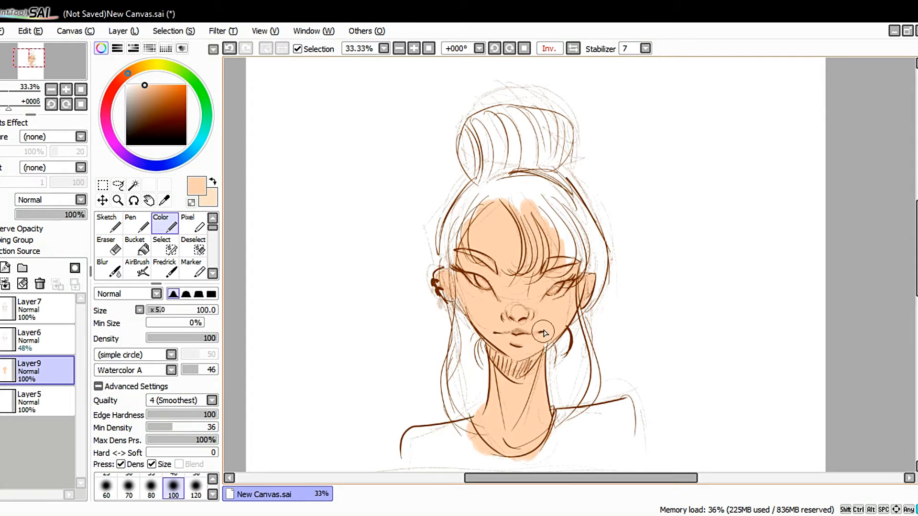
Preserve Layer9's opacity and set up the AirBrush with an orange-brown colour at size 100.
{"action": "left_click", "coordinate": [24, 229]}
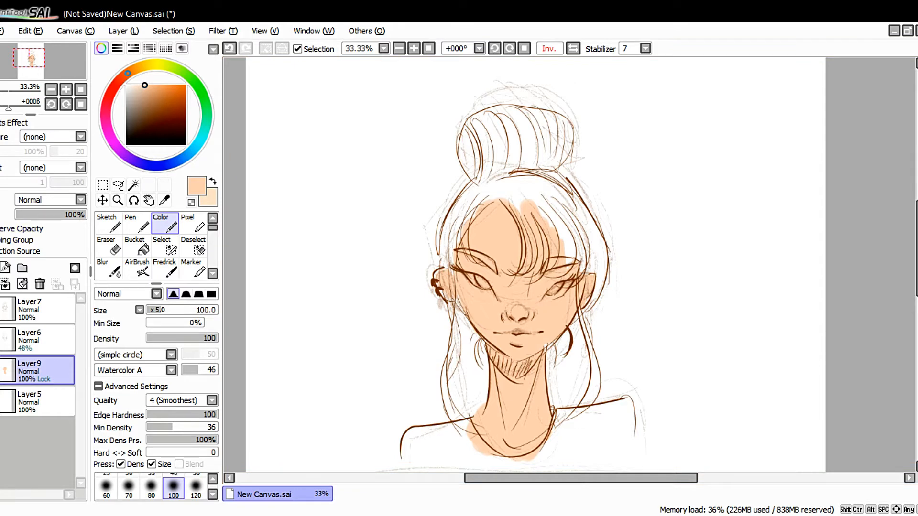
{"action": "left_click", "coordinate": [137, 269]}
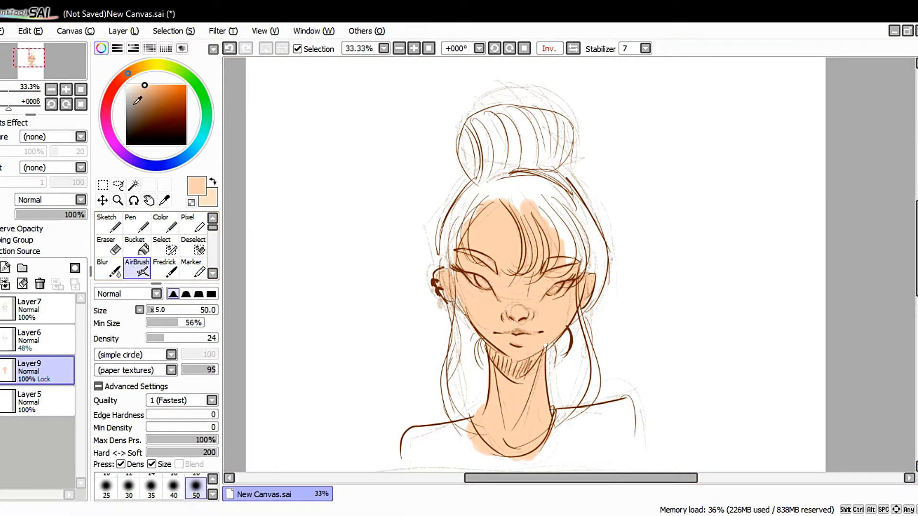
{"action": "left_click", "coordinate": [153, 99]}
{"action": "left_click", "coordinate": [213, 494]}
{"action": "left_click", "coordinate": [173, 486]}
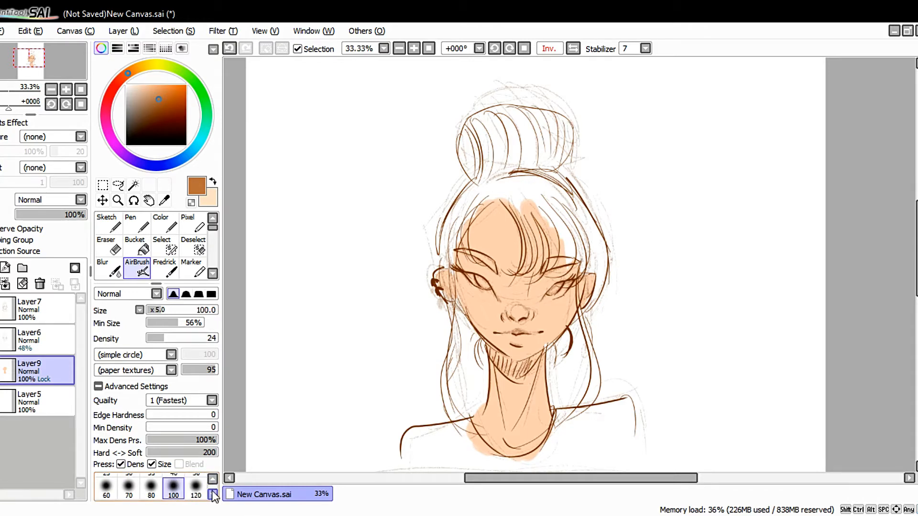
{"action": "left_click", "coordinate": [213, 494]}
{"action": "left_click", "coordinate": [173, 489]}
{"action": "left_click_drag", "start_coordinate": [530, 215], "coordinate": [478, 244]}
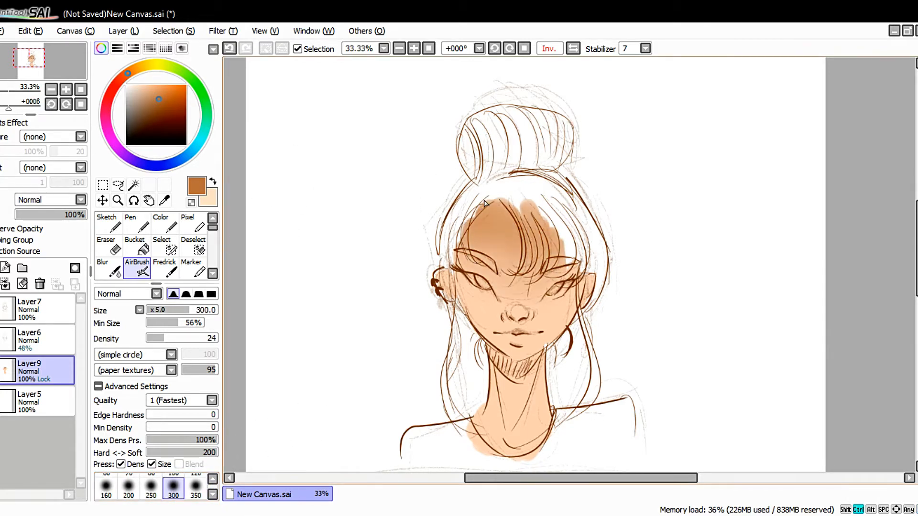
{"action": "key", "text": "ctrl+z"}
Airbrush a reddish orange tint over the forehead, neck and both ears on Layer9 at size 500.
{"action": "left_click", "coordinate": [121, 79]}
{"action": "left_click", "coordinate": [162, 94]}
{"action": "left_click_drag", "start_coordinate": [550, 234], "coordinate": [471, 241]}
{"action": "key", "text": "ctrl+z"}
{"action": "left_click", "coordinate": [212, 495]}
{"action": "left_click", "coordinate": [151, 489]}
{"action": "left_click_drag", "start_coordinate": [462, 191], "coordinate": [598, 261]}
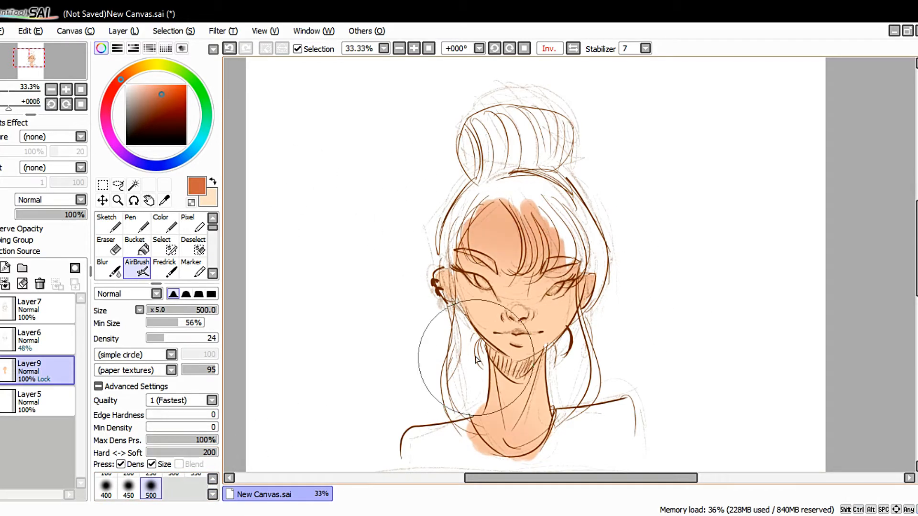
{"action": "left_click_drag", "start_coordinate": [476, 362], "coordinate": [551, 386]}
{"action": "left_click_drag", "start_coordinate": [445, 278], "coordinate": [452, 316]}
{"action": "left_click_drag", "start_coordinate": [583, 282], "coordinate": [586, 311]}
Airbrush a muted teal tint over the nose and centre of the face, undoing the trial strokes on the neck.
{"action": "left_click", "coordinate": [142, 69]}
{"action": "left_click", "coordinate": [199, 142]}
{"action": "left_click", "coordinate": [147, 92]}
{"action": "left_click", "coordinate": [139, 99]}
{"action": "left_click_drag", "start_coordinate": [514, 282], "coordinate": [531, 299]}
{"action": "mouse_move", "coordinate": [524, 404]}
{"action": "left_mouse_down"}
{"action": "mouse_move", "coordinate": [506, 413]}
{"action": "mouse_move", "coordinate": [522, 422]}
{"action": "mouse_move", "coordinate": [501, 410]}
{"action": "left_mouse_up"}
{"action": "key", "text": "ctrl+z"}
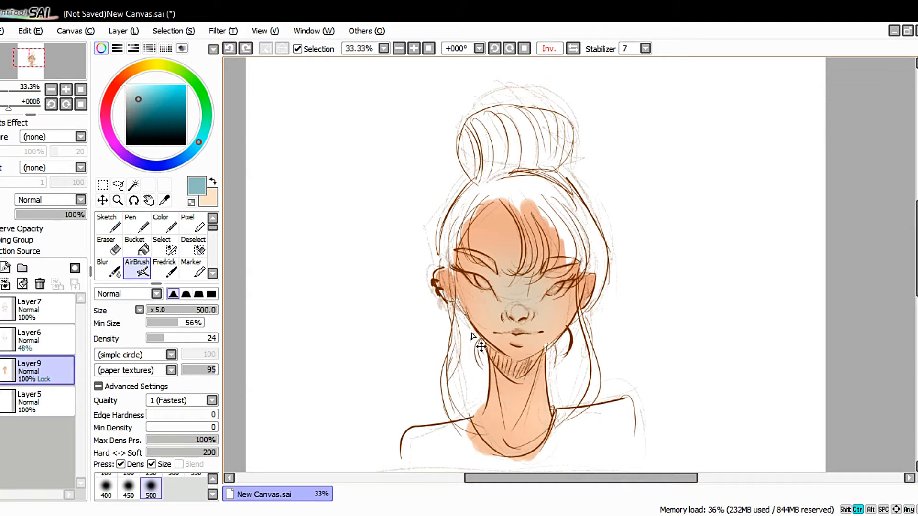
{"action": "mouse_move", "coordinate": [511, 322]}
{"action": "left_mouse_down"}
{"action": "mouse_move", "coordinate": [522, 323]}
{"action": "mouse_move", "coordinate": [505, 289]}
{"action": "left_mouse_up"}
{"action": "mouse_move", "coordinate": [524, 398]}
{"action": "left_mouse_down"}
{"action": "mouse_move", "coordinate": [515, 413]}
{"action": "mouse_move", "coordinate": [506, 405]}
{"action": "left_mouse_up"}
{"action": "key", "text": "ctrl+z"}
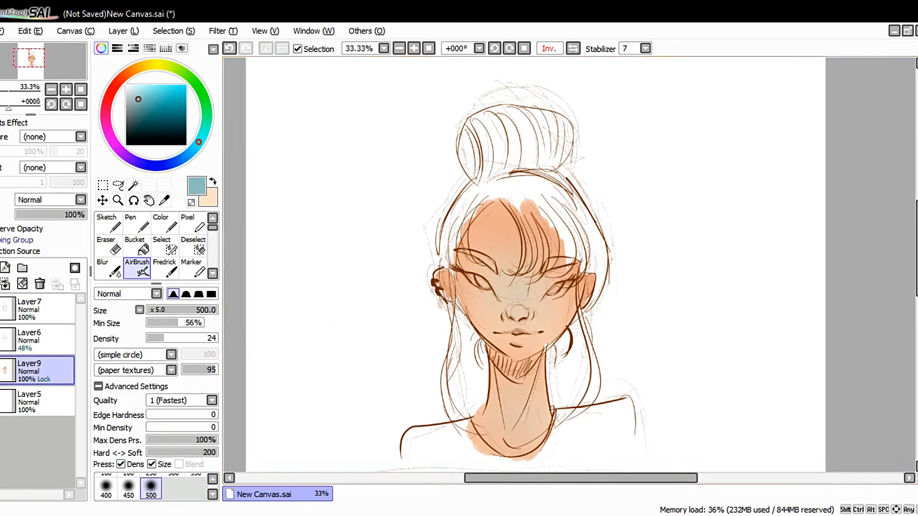
Add a new layer above Layer9, clip it to Layer9 and set its blending mode to Multiply.
{"action": "left_click", "coordinate": [5, 268]}
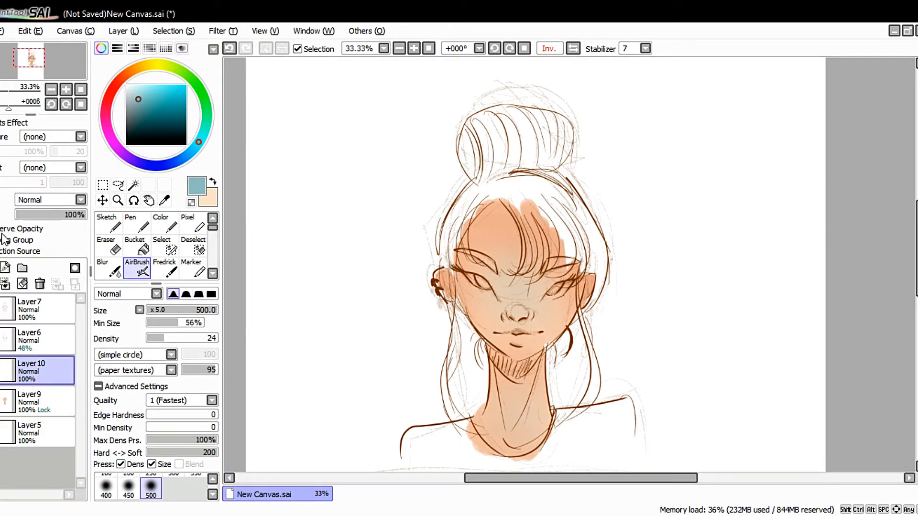
{"action": "left_click", "coordinate": [4, 240]}
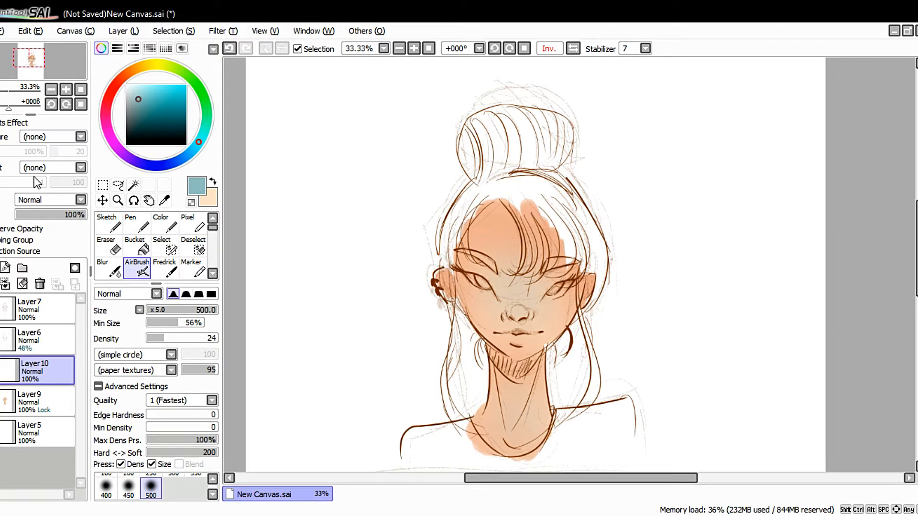
{"action": "left_click", "coordinate": [28, 396]}
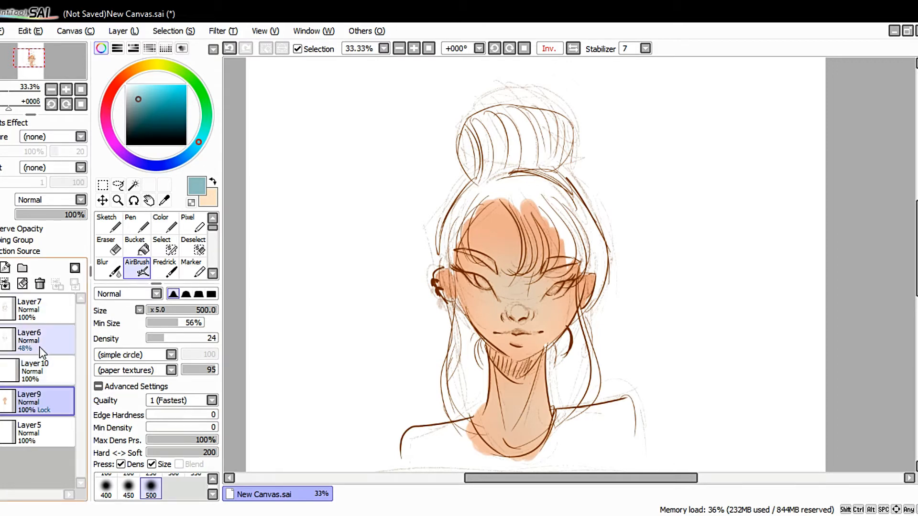
{"action": "left_click", "coordinate": [33, 371]}
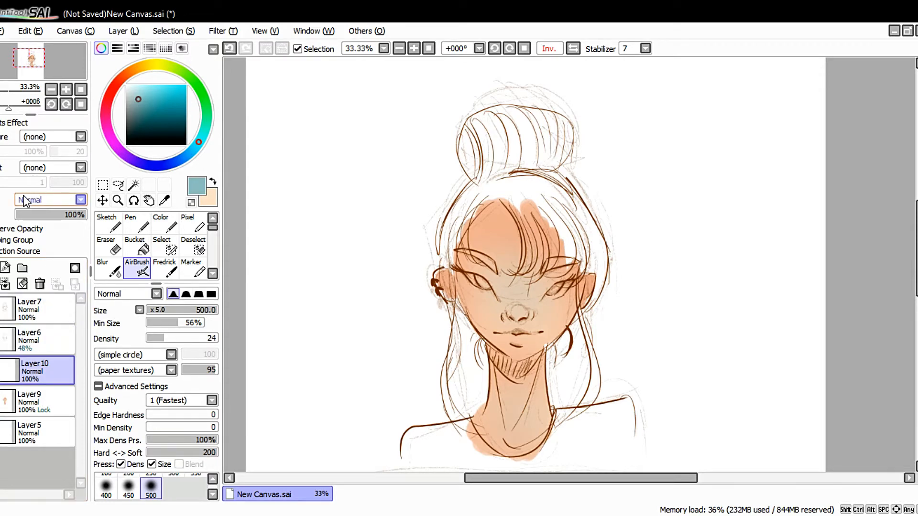
{"action": "scroll", "coordinate": [25, 202], "scroll_direction": "down", "scroll_amount": 1}
Set up the Pen with a light orange shadow colour at size 100 for Layer10.
{"action": "left_click", "coordinate": [134, 68]}
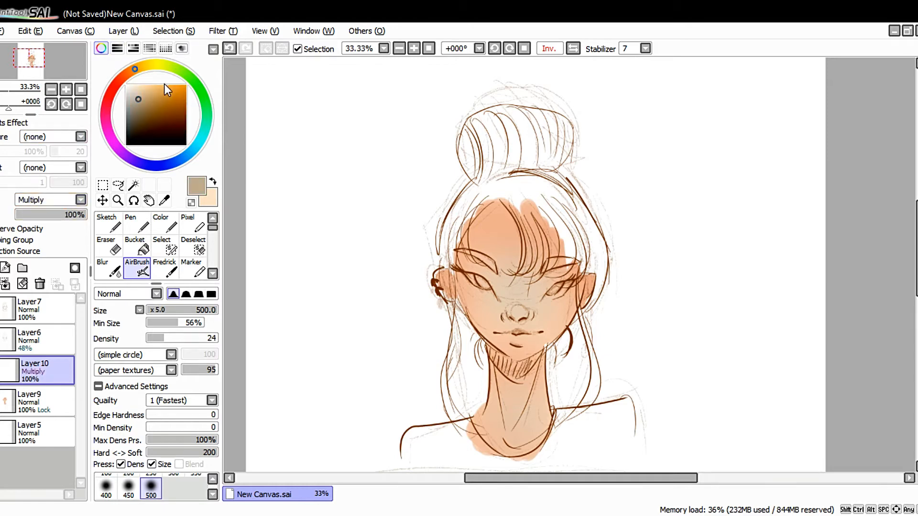
{"action": "mouse_move", "coordinate": [165, 84]}
{"action": "left_mouse_down"}
{"action": "mouse_move", "coordinate": [160, 98]}
{"action": "mouse_move", "coordinate": [155, 92]}
{"action": "left_mouse_up"}
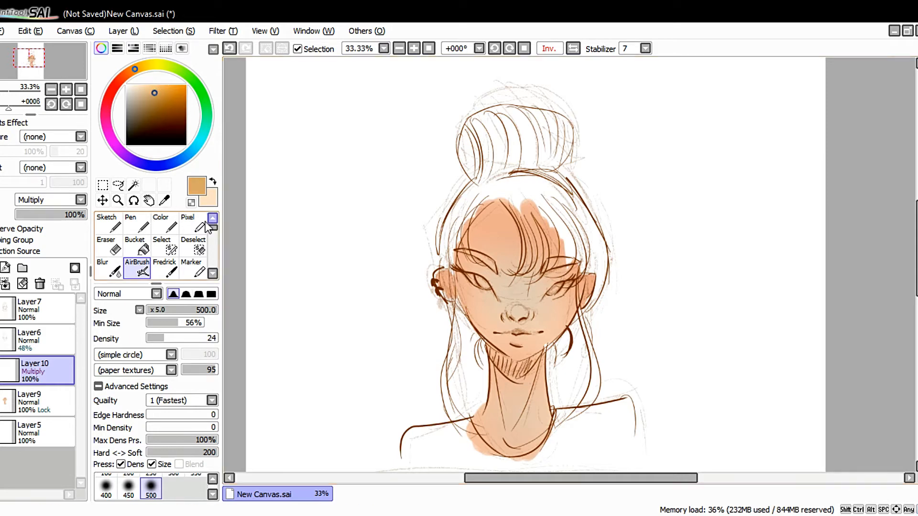
{"action": "left_click", "coordinate": [136, 224]}
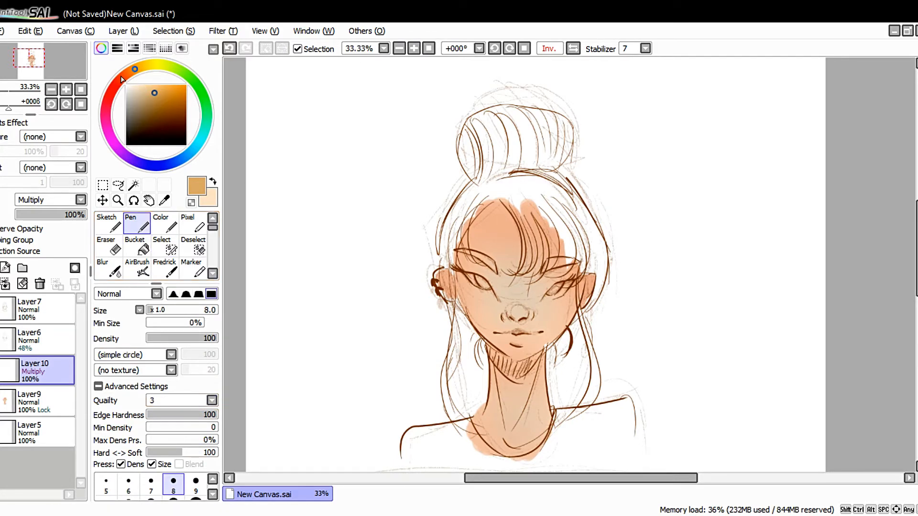
{"action": "left_click_drag", "start_coordinate": [122, 78], "coordinate": [126, 73]}
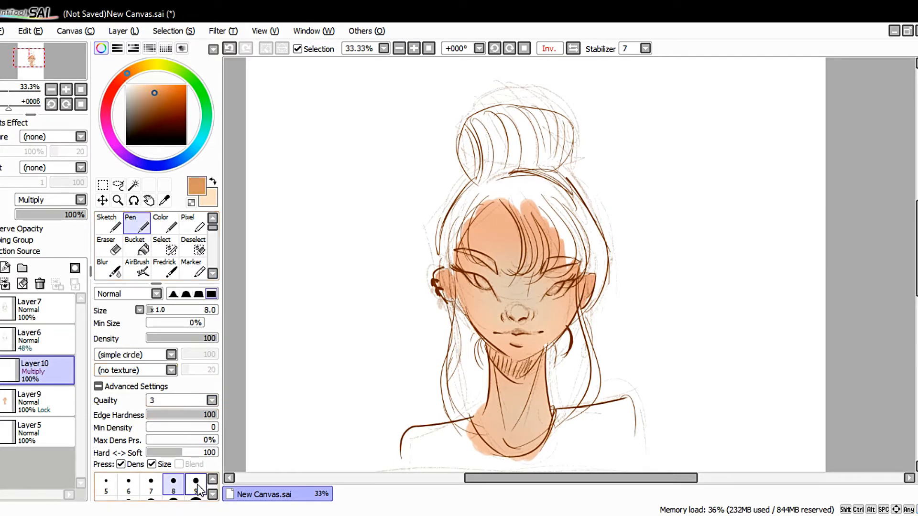
{"action": "scroll", "coordinate": [173, 487], "scroll_direction": "down", "scroll_amount": 2}
{"action": "left_click", "coordinate": [174, 492]}
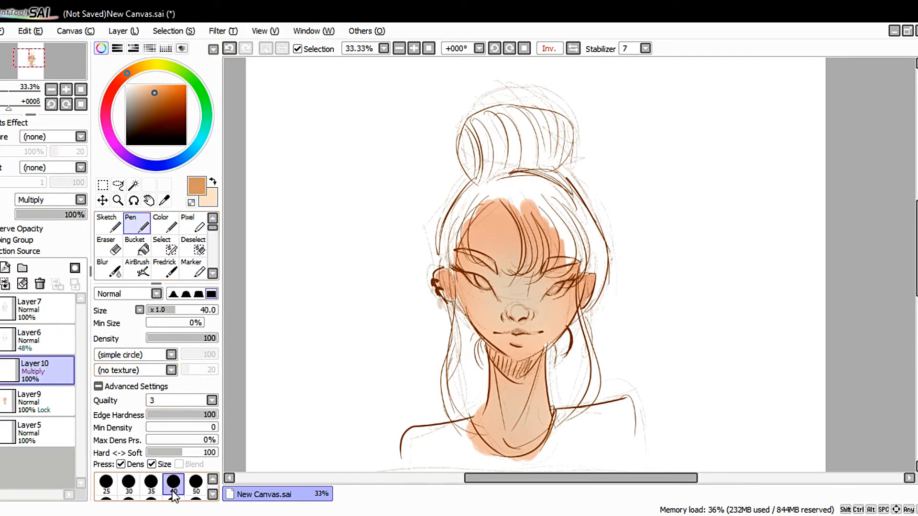
{"action": "left_click", "coordinate": [212, 495]}
{"action": "left_click", "coordinate": [212, 495]}
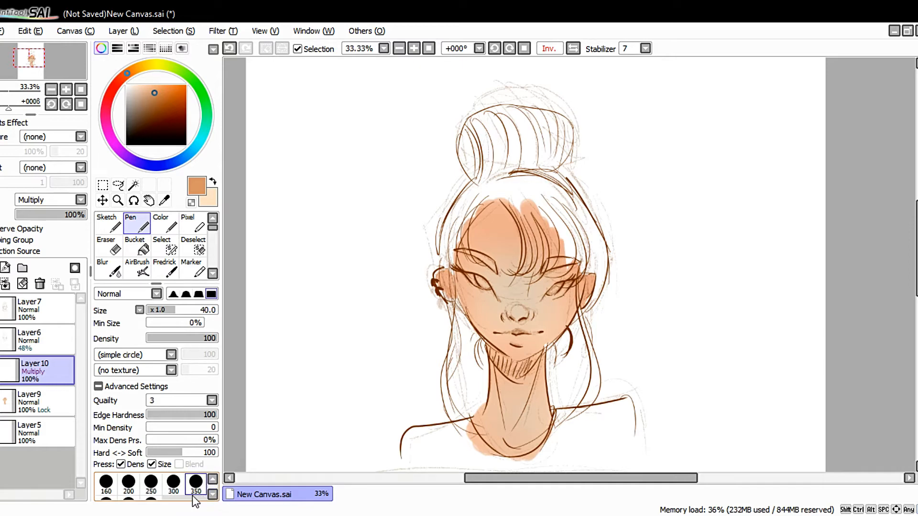
{"action": "left_click", "coordinate": [174, 483]}
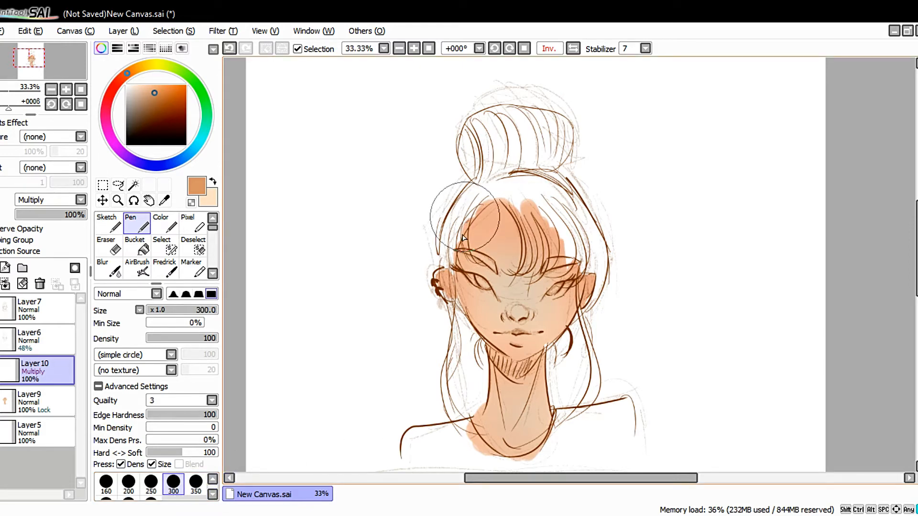
{"action": "left_click_drag", "start_coordinate": [466, 203], "coordinate": [483, 337]}
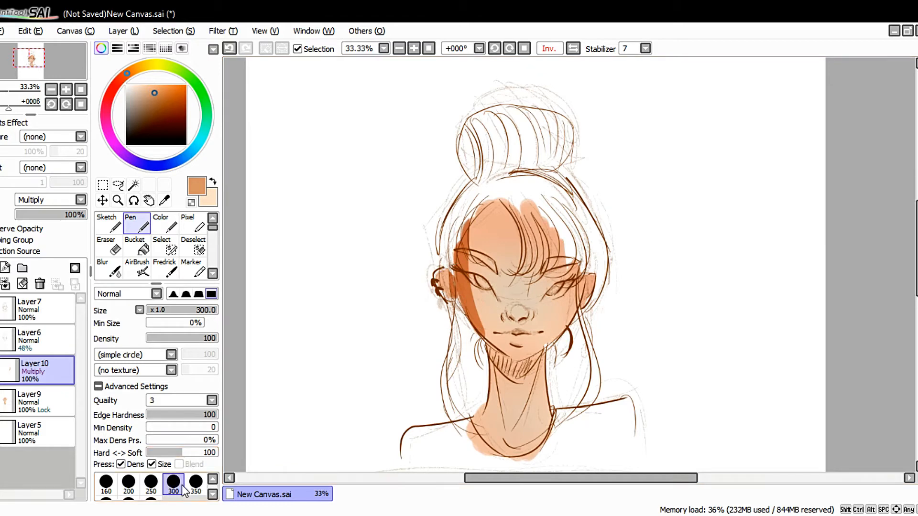
{"action": "left_click", "coordinate": [213, 478]}
{"action": "left_click", "coordinate": [173, 483]}
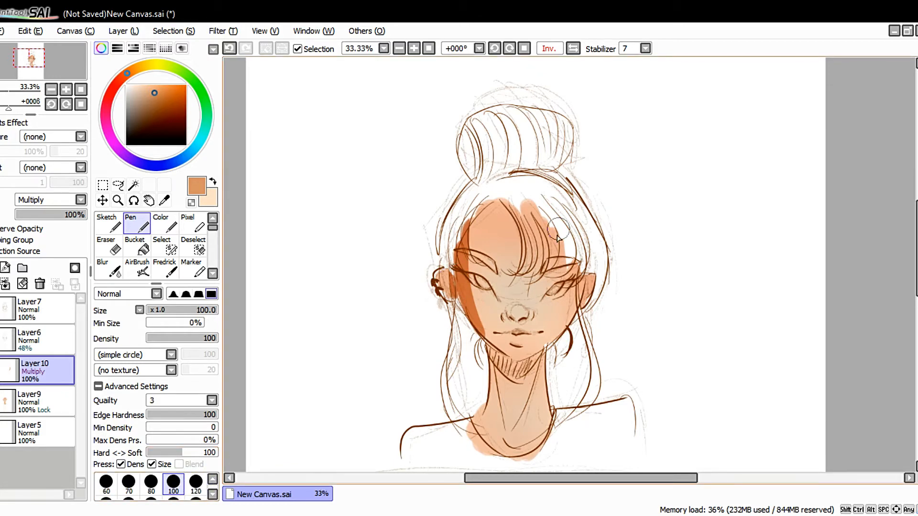
{"action": "left_click_drag", "start_coordinate": [481, 228], "coordinate": [592, 402]}
{"action": "left_click_drag", "start_coordinate": [449, 249], "coordinate": [566, 356]}
{"action": "left_click_drag", "start_coordinate": [433, 273], "coordinate": [573, 416]}
{"action": "left_click_drag", "start_coordinate": [531, 466], "coordinate": [369, 377]}
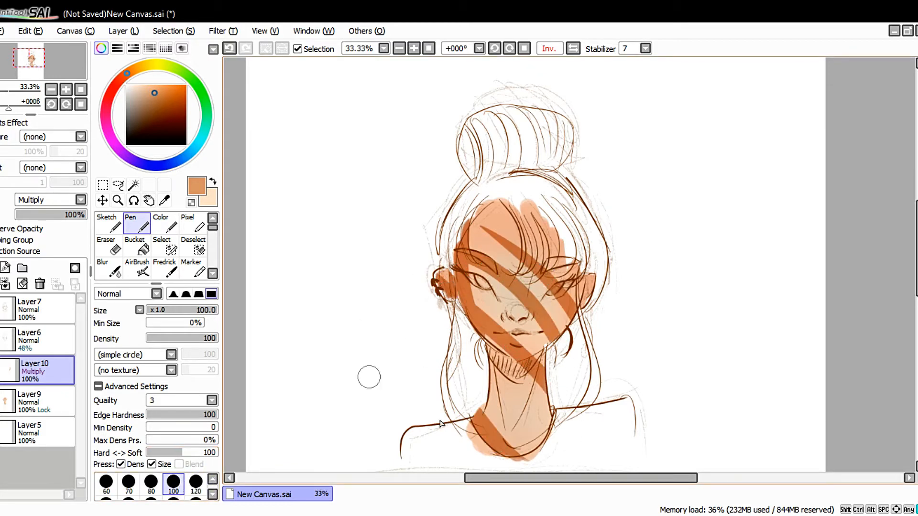
{"action": "key", "text": "ctrl+z"}
{"action": "key", "text": "ctrl+z"}
{"action": "key", "text": "ctrl+z"}
{"action": "key", "text": "ctrl+z"}
{"action": "key", "text": "ctrl+z"}
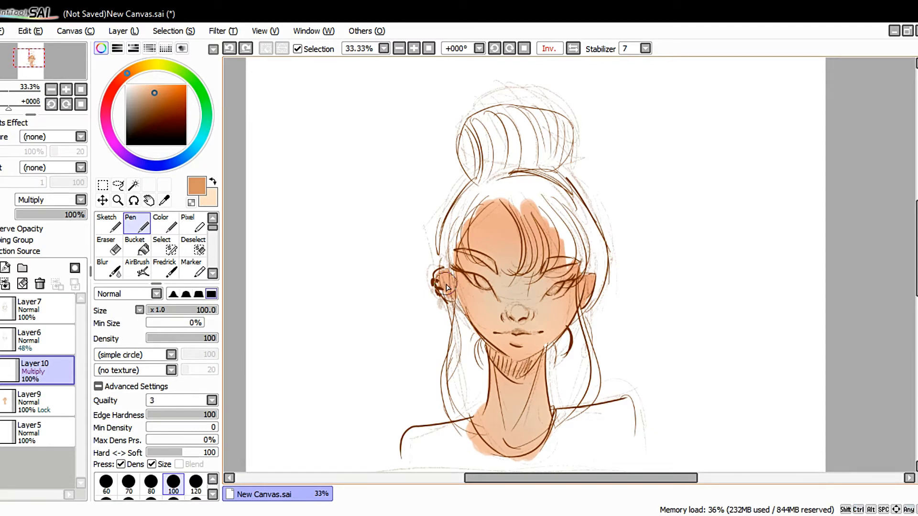
Paint hard-edged shadows on Layer10 along the shaded side of the face, on the ear and under the chin.
{"action": "left_click_drag", "start_coordinate": [466, 233], "coordinate": [466, 316]}
{"action": "mouse_move", "coordinate": [453, 277]}
{"action": "left_mouse_down"}
{"action": "mouse_move", "coordinate": [489, 354]}
{"action": "mouse_move", "coordinate": [526, 387]}
{"action": "left_mouse_up"}
{"action": "mouse_move", "coordinate": [526, 347]}
{"action": "left_mouse_down"}
{"action": "mouse_move", "coordinate": [548, 378]}
{"action": "mouse_move", "coordinate": [511, 372]}
{"action": "left_mouse_up"}
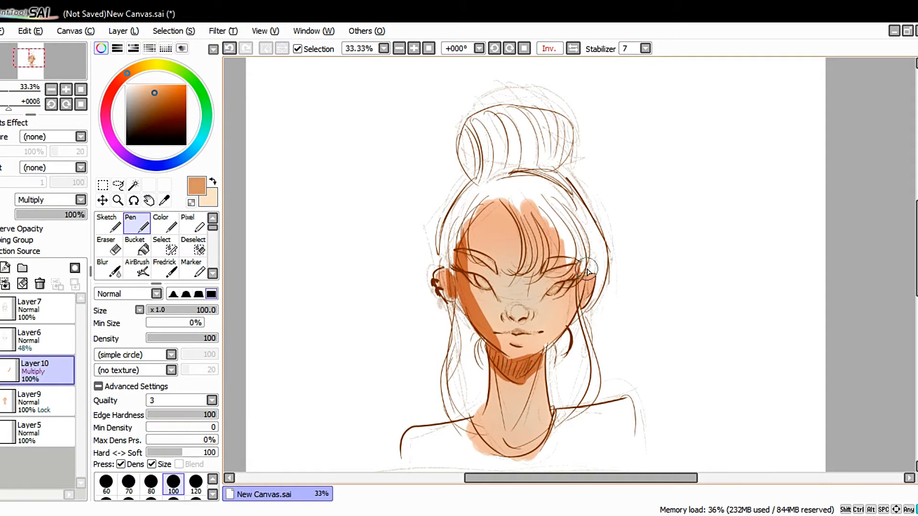
Paint hard-edged shadows on the forehead beneath the fringe strands and undo the stroke near the nose.
{"action": "left_click_drag", "start_coordinate": [497, 198], "coordinate": [512, 270]}
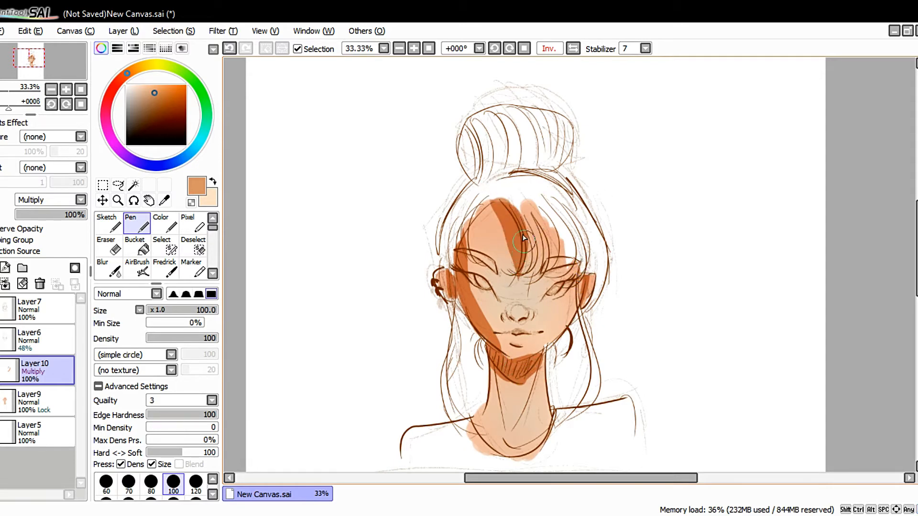
{"action": "mouse_move", "coordinate": [524, 237]}
{"action": "left_mouse_down"}
{"action": "mouse_move", "coordinate": [525, 263]}
{"action": "mouse_move", "coordinate": [536, 269]}
{"action": "left_mouse_up"}
{"action": "left_click_drag", "start_coordinate": [547, 229], "coordinate": [548, 262]}
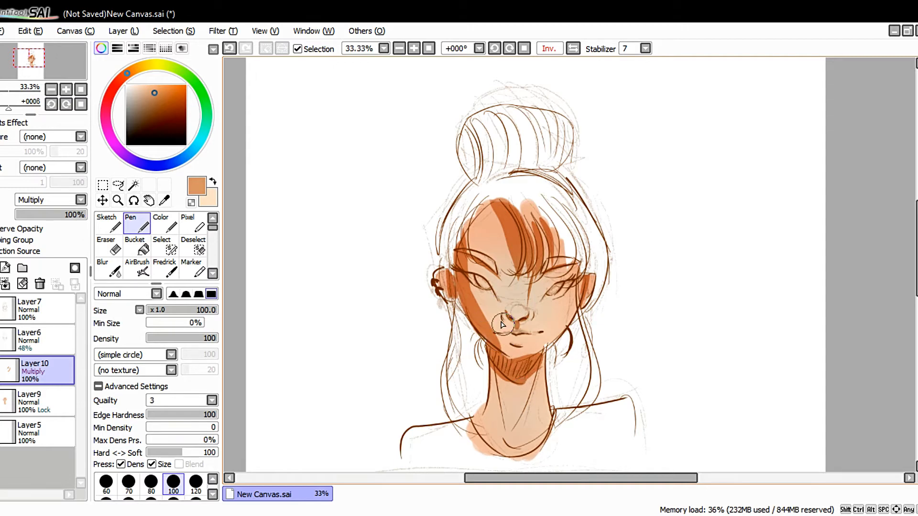
{"action": "key", "text": "ctrl+z"}
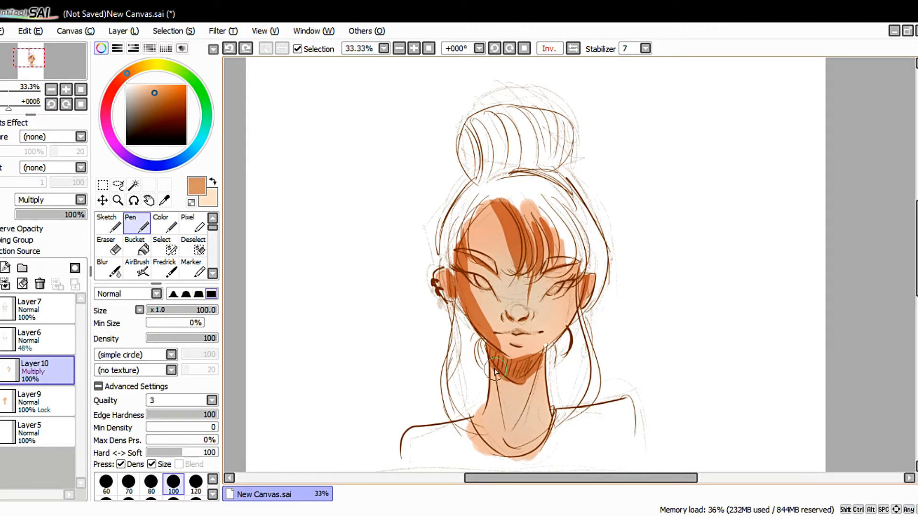
{"action": "left_click_drag", "start_coordinate": [495, 370], "coordinate": [502, 425]}
{"action": "left_click_drag", "start_coordinate": [540, 361], "coordinate": [516, 405]}
{"action": "left_click_drag", "start_coordinate": [498, 437], "coordinate": [475, 428]}
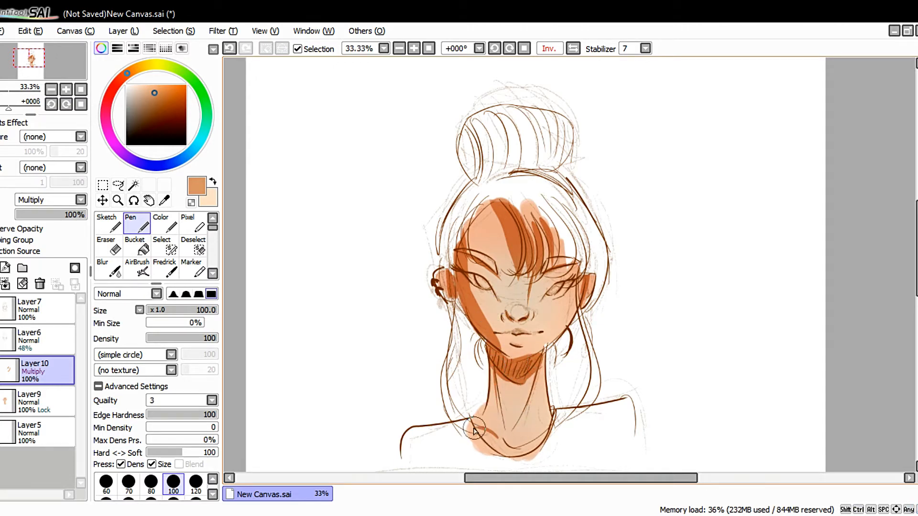
{"action": "key", "text": "ctrl+z"}
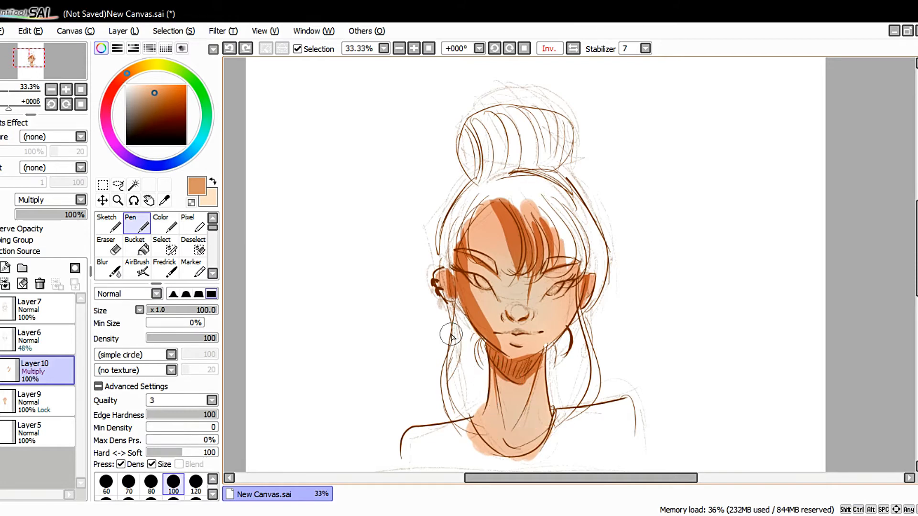
Set up the AirBrush at size 100 with a soft reddish orange colour.
{"action": "left_click", "coordinate": [137, 270]}
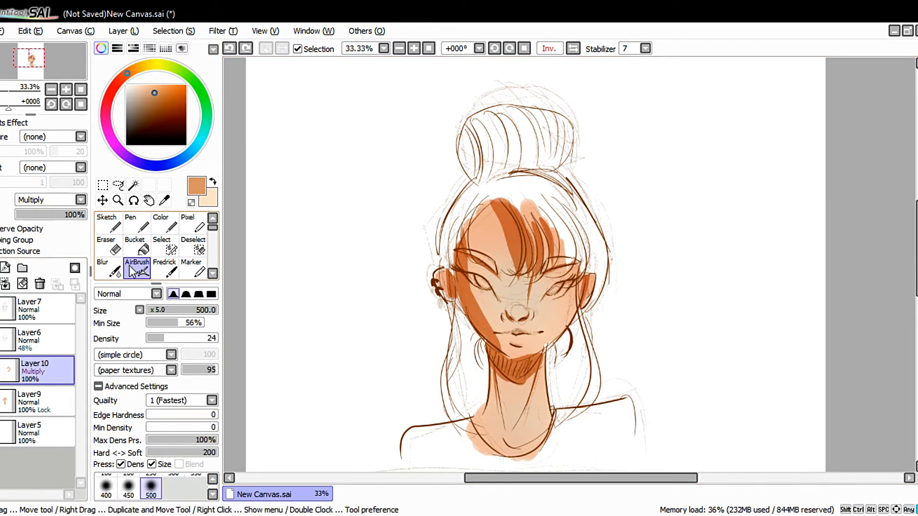
{"action": "left_click", "coordinate": [213, 479]}
{"action": "left_click", "coordinate": [213, 479]}
{"action": "left_click", "coordinate": [195, 486]}
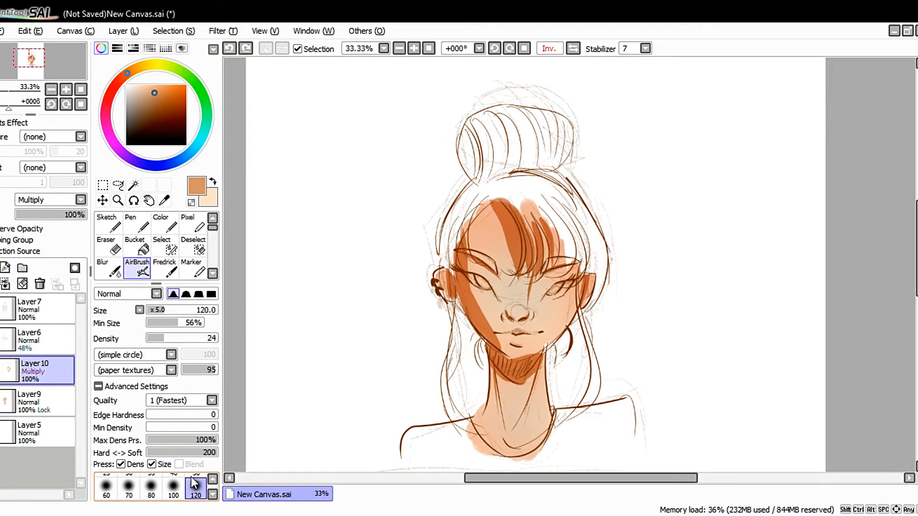
{"action": "left_click", "coordinate": [110, 93]}
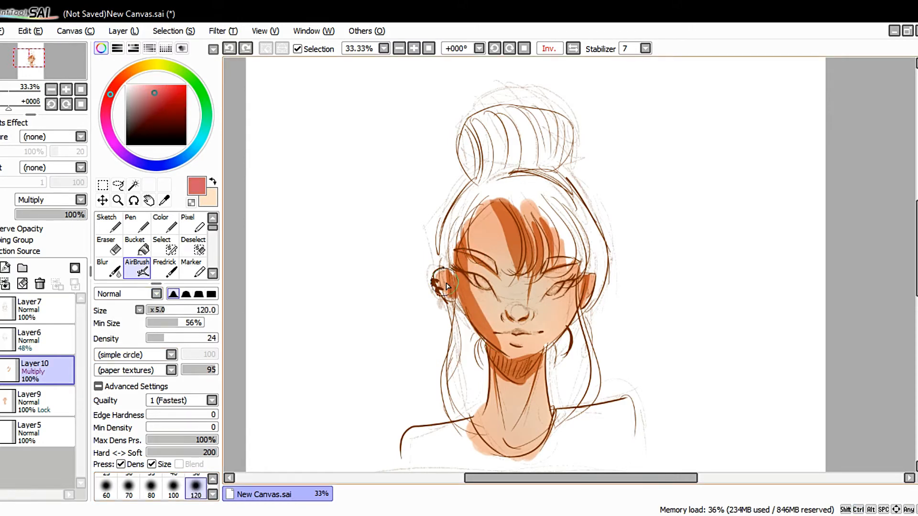
{"action": "left_click", "coordinate": [173, 488]}
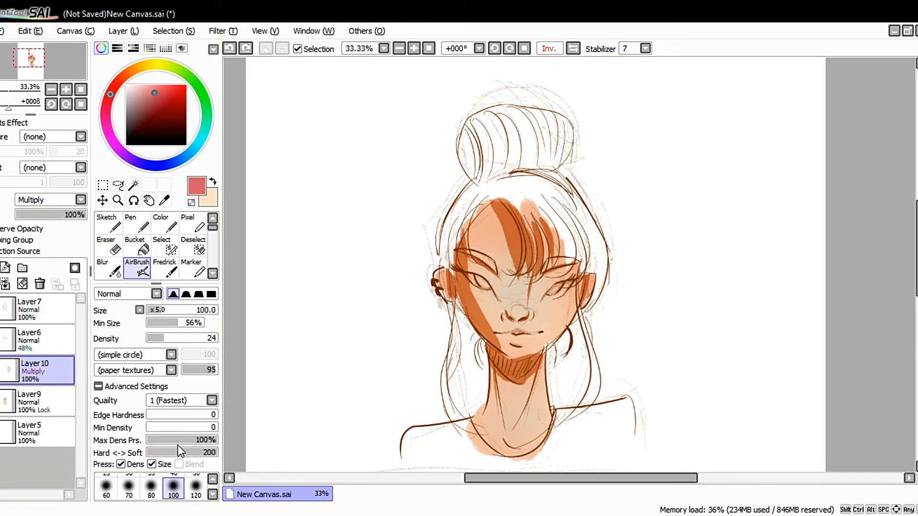
{"action": "left_click", "coordinate": [119, 83]}
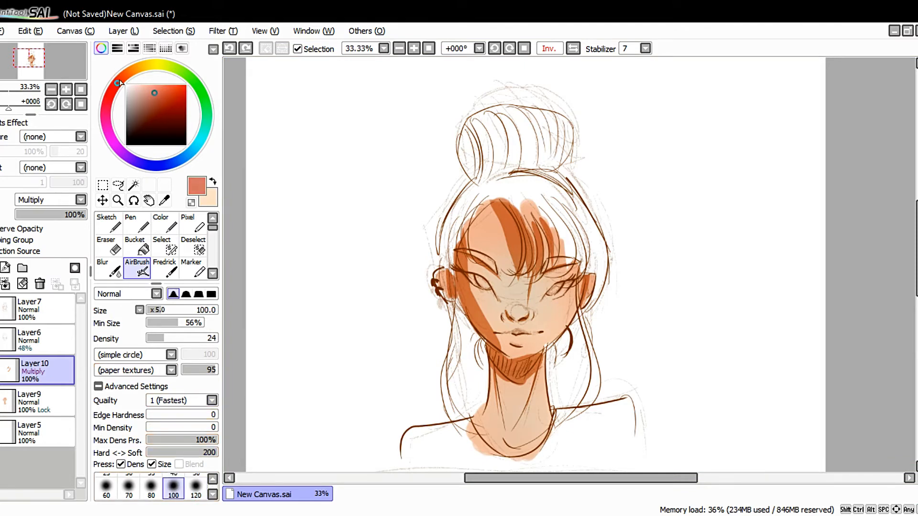
Airbrush soft shading along the face shadow's edge, over the neck and collar area, and on the opposite ear and cheek.
{"action": "mouse_move", "coordinate": [475, 241]}
{"action": "left_mouse_down"}
{"action": "mouse_move", "coordinate": [467, 261]}
{"action": "mouse_move", "coordinate": [469, 243]}
{"action": "mouse_move", "coordinate": [495, 336]}
{"action": "mouse_move", "coordinate": [469, 279]}
{"action": "mouse_move", "coordinate": [487, 295]}
{"action": "mouse_move", "coordinate": [477, 279]}
{"action": "mouse_move", "coordinate": [507, 363]}
{"action": "left_mouse_up"}
{"action": "left_click_drag", "start_coordinate": [514, 398], "coordinate": [548, 359]}
{"action": "mouse_move", "coordinate": [520, 390]}
{"action": "left_mouse_down"}
{"action": "mouse_move", "coordinate": [497, 378]}
{"action": "mouse_move", "coordinate": [505, 418]}
{"action": "mouse_move", "coordinate": [529, 376]}
{"action": "mouse_move", "coordinate": [528, 402]}
{"action": "mouse_move", "coordinate": [534, 362]}
{"action": "mouse_move", "coordinate": [524, 403]}
{"action": "mouse_move", "coordinate": [531, 400]}
{"action": "mouse_move", "coordinate": [507, 387]}
{"action": "mouse_move", "coordinate": [476, 429]}
{"action": "mouse_move", "coordinate": [490, 442]}
{"action": "mouse_move", "coordinate": [552, 421]}
{"action": "left_mouse_up"}
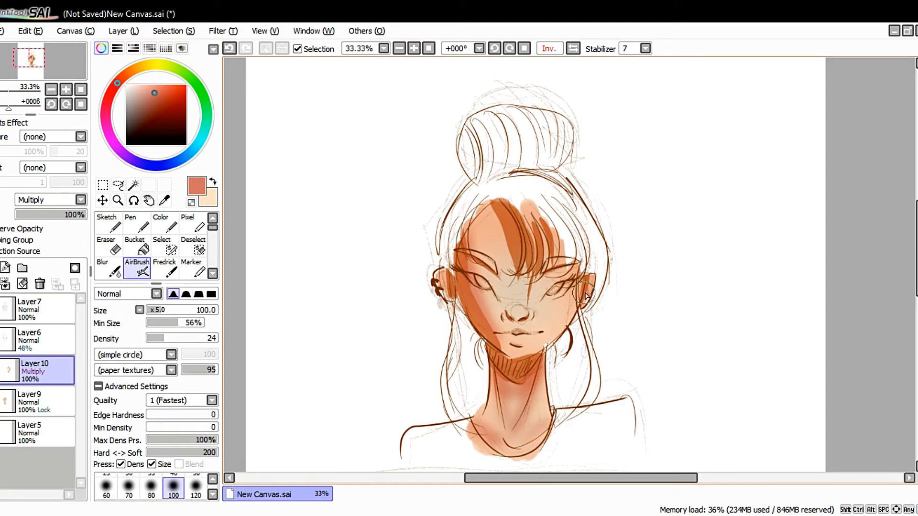
{"action": "left_click_drag", "start_coordinate": [583, 293], "coordinate": [578, 313]}
{"action": "mouse_move", "coordinate": [580, 275]}
{"action": "left_mouse_down"}
{"action": "mouse_move", "coordinate": [572, 315]}
{"action": "mouse_move", "coordinate": [541, 333]}
{"action": "left_mouse_up"}
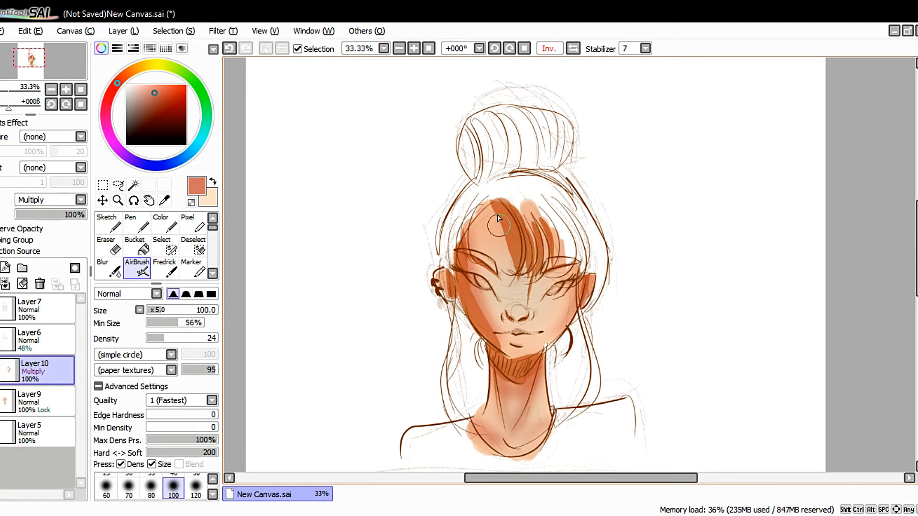
Airbrush soft shading on the forehead beside the fringe and between the nose and lips.
{"action": "left_click_drag", "start_coordinate": [499, 228], "coordinate": [513, 270]}
{"action": "mouse_move", "coordinate": [512, 270]}
{"action": "left_mouse_down"}
{"action": "mouse_move", "coordinate": [503, 223]}
{"action": "mouse_move", "coordinate": [478, 224]}
{"action": "left_mouse_up"}
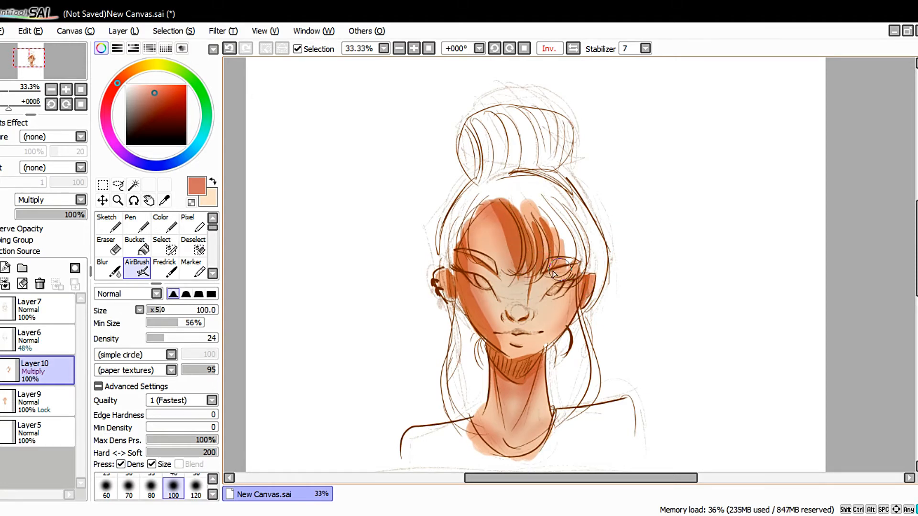
{"action": "mouse_move", "coordinate": [517, 326]}
{"action": "left_mouse_down"}
{"action": "mouse_move", "coordinate": [513, 310]}
{"action": "mouse_move", "coordinate": [503, 320]}
{"action": "mouse_move", "coordinate": [525, 337]}
{"action": "left_mouse_up"}
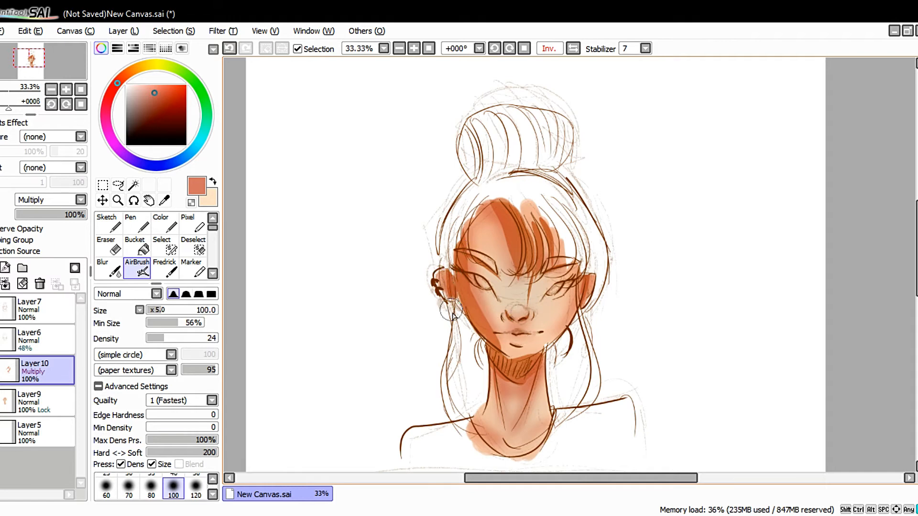
Lower Layer10's opacity to 56%.
{"action": "left_click", "coordinate": [55, 214]}
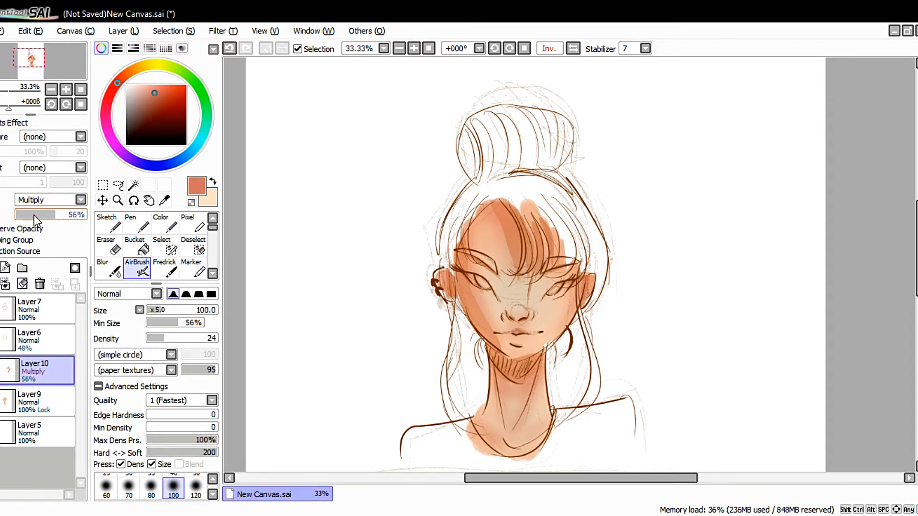
Add a new layer above Layer10 in Luminosity mode and choose the Pen at size 100.
{"action": "left_click", "coordinate": [5, 268]}
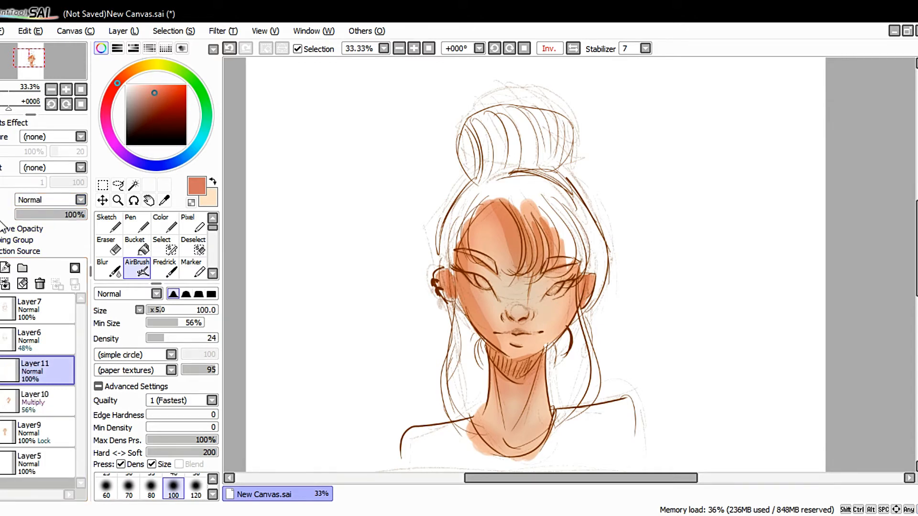
{"action": "left_click", "coordinate": [27, 252]}
{"action": "left_click", "coordinate": [137, 223]}
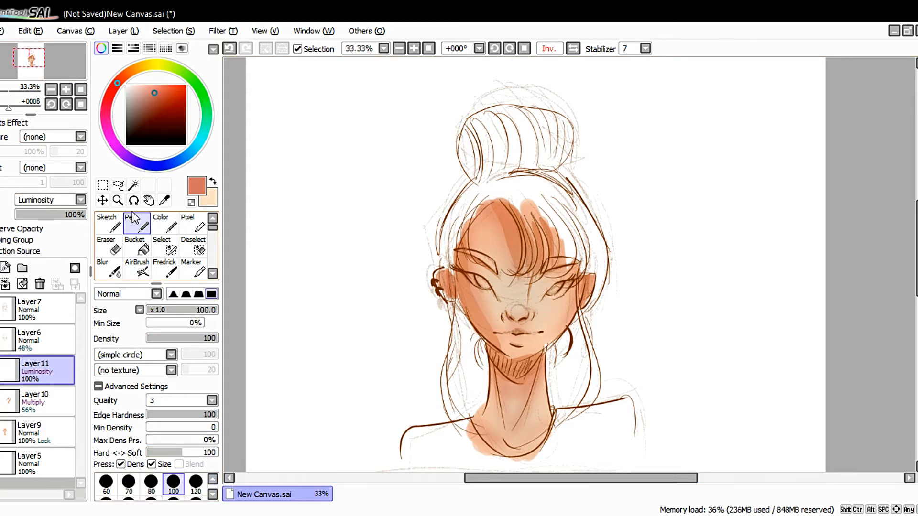
Try broad diagonal Pen strokes across the face and neck on the Luminosity layer, and undo them.
{"action": "left_click_drag", "start_coordinate": [497, 201], "coordinate": [563, 329]}
{"action": "left_click_drag", "start_coordinate": [462, 227], "coordinate": [543, 361]}
{"action": "left_click_drag", "start_coordinate": [445, 254], "coordinate": [474, 452]}
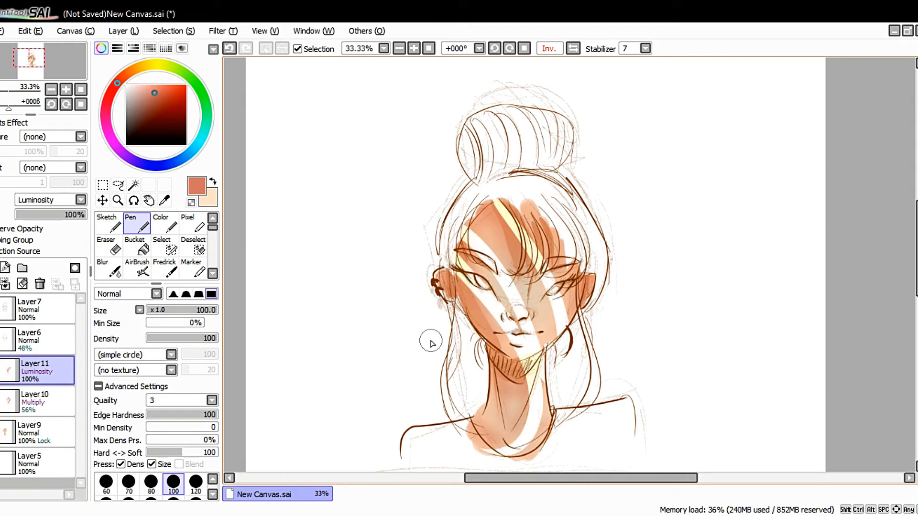
{"action": "key", "text": "ctrl+z"}
{"action": "key", "text": "ctrl+z"}
{"action": "key", "text": "ctrl+z"}
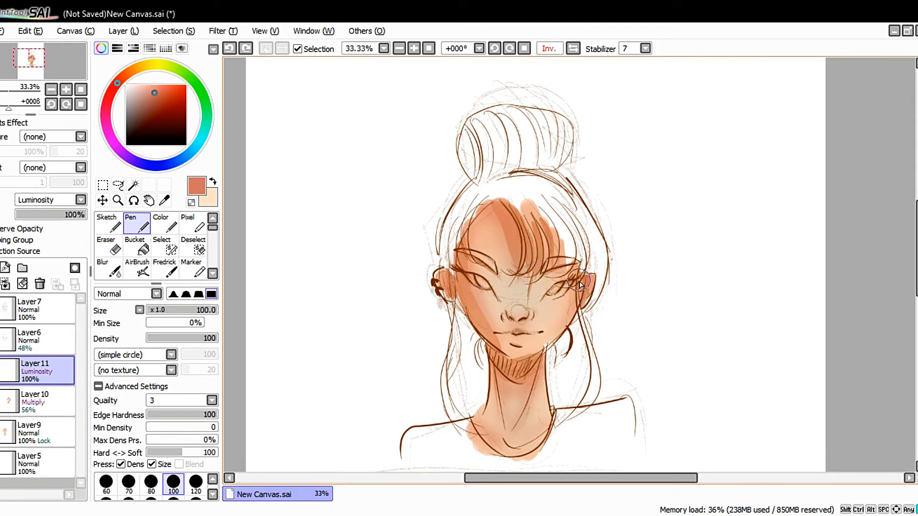
Paint highlights along the cheek and jaw edge, the nose bridge, the eyelid and the upper forehead.
{"action": "left_click_drag", "start_coordinate": [579, 280], "coordinate": [533, 345]}
{"action": "key", "text": "ctrl+z"}
{"action": "left_click_drag", "start_coordinate": [579, 289], "coordinate": [532, 348]}
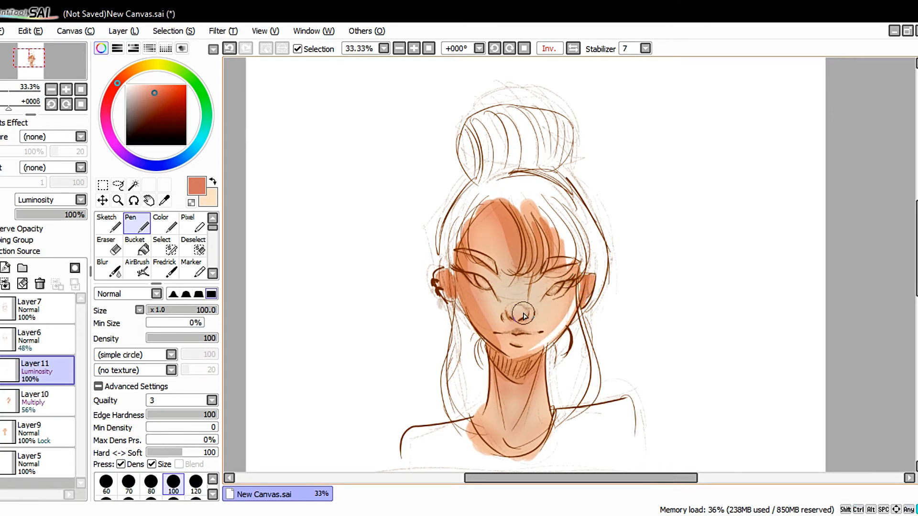
{"action": "left_click_drag", "start_coordinate": [527, 281], "coordinate": [523, 315]}
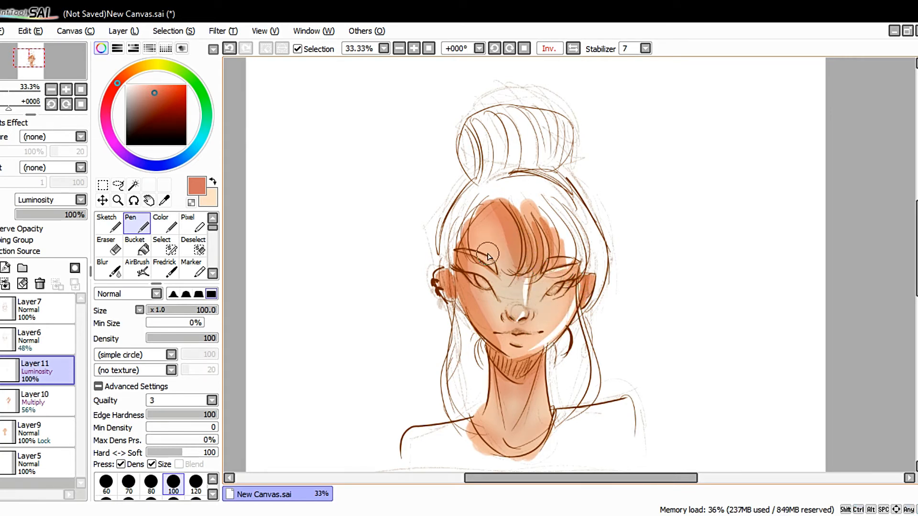
{"action": "left_click_drag", "start_coordinate": [482, 271], "coordinate": [495, 268]}
{"action": "left_click_drag", "start_coordinate": [493, 203], "coordinate": [462, 248]}
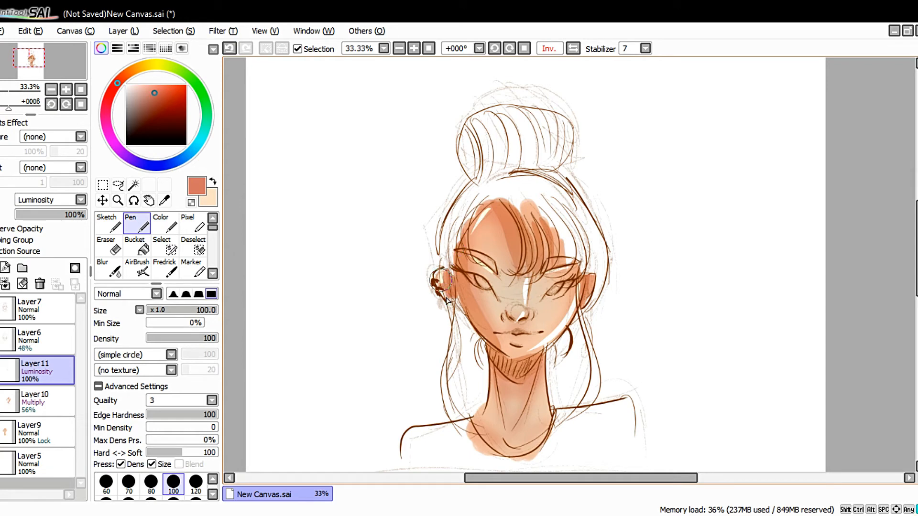
Paint thin highlights along both sides of the neck and across the collarbones.
{"action": "left_click_drag", "start_coordinate": [493, 361], "coordinate": [507, 423]}
{"action": "mouse_move", "coordinate": [540, 364]}
{"action": "left_mouse_down"}
{"action": "mouse_move", "coordinate": [515, 428]}
{"action": "mouse_move", "coordinate": [549, 427]}
{"action": "left_mouse_up"}
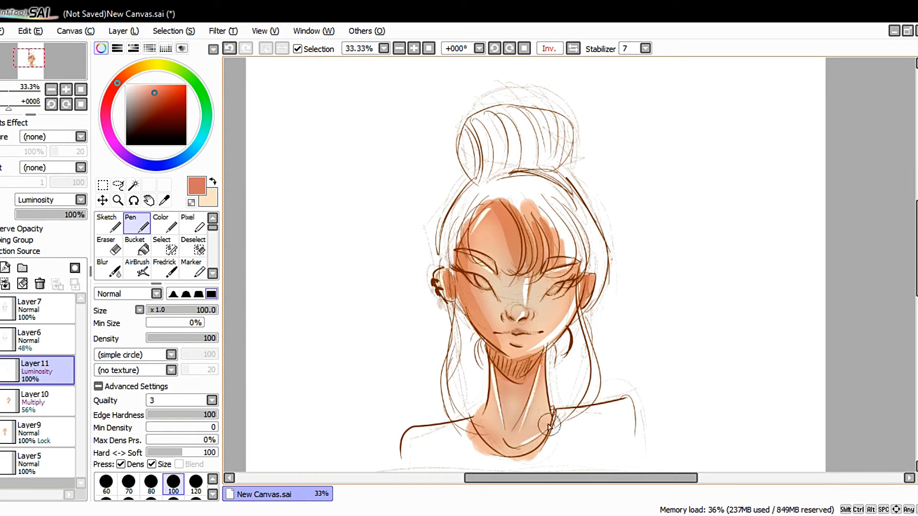
{"action": "left_click_drag", "start_coordinate": [481, 436], "coordinate": [502, 440]}
{"action": "left_click_drag", "start_coordinate": [542, 367], "coordinate": [547, 410]}
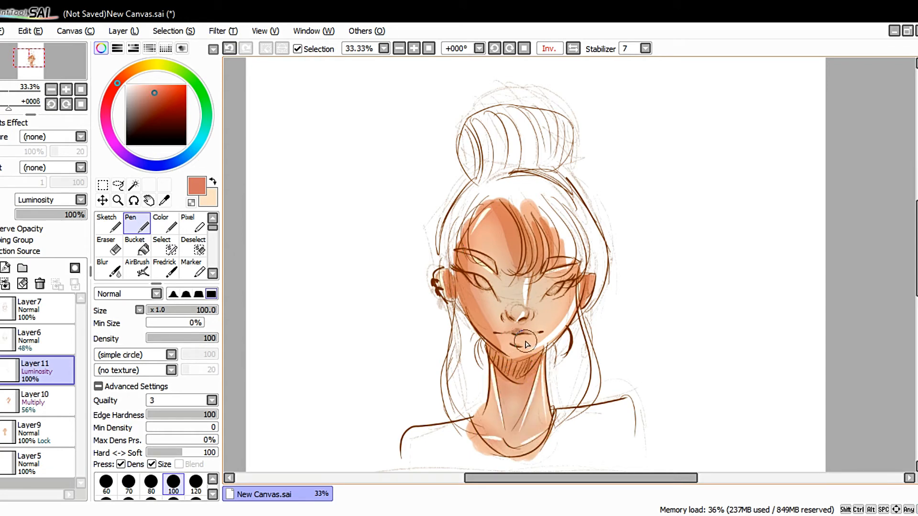
Add small highlights below the lips and beside the eye, trying another stroke on the nose bridge.
{"action": "mouse_move", "coordinate": [527, 340]}
{"action": "left_mouse_down"}
{"action": "mouse_move", "coordinate": [516, 316]}
{"action": "mouse_move", "coordinate": [524, 342]}
{"action": "left_mouse_up"}
{"action": "key", "text": "ctrl+z"}
{"action": "left_click_drag", "start_coordinate": [527, 277], "coordinate": [525, 304]}
{"action": "key", "text": "ctrl+z"}
{"action": "left_click_drag", "start_coordinate": [475, 289], "coordinate": [493, 301]}
Lower Layer11's opacity to 38%.
{"action": "left_click", "coordinate": [49, 213]}
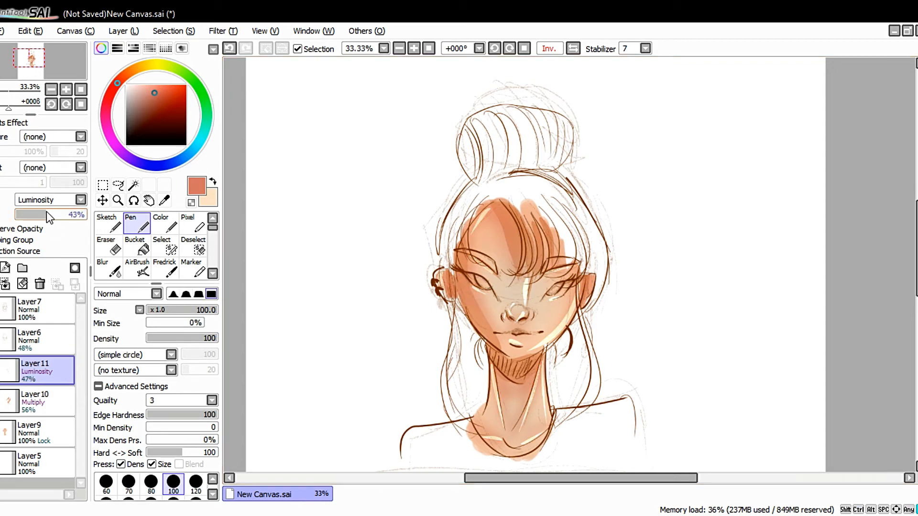
{"action": "left_click_drag", "start_coordinate": [44, 212], "coordinate": [42, 214]}
Add a new layer above Layer11 in Overlay mode and pick a dark blue colour.
{"action": "left_click", "coordinate": [1, 268]}
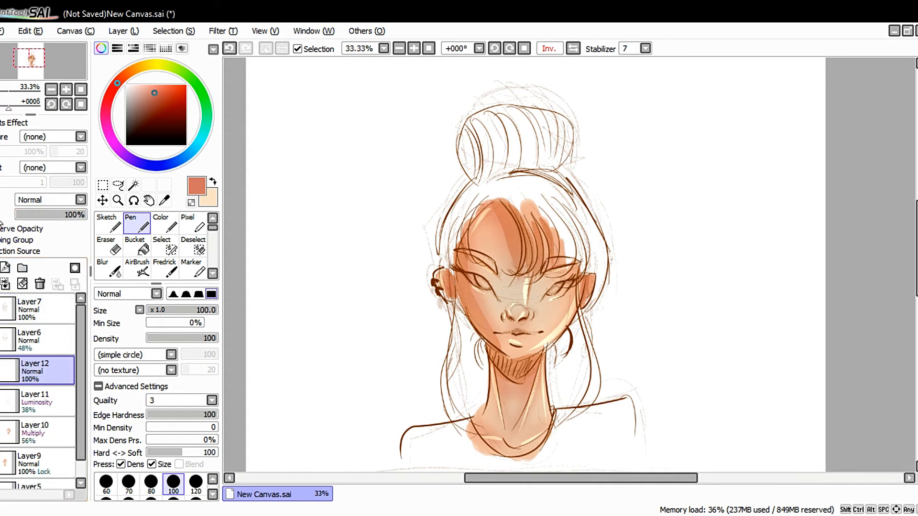
{"action": "left_click", "coordinate": [26, 240]}
{"action": "left_click", "coordinate": [165, 164]}
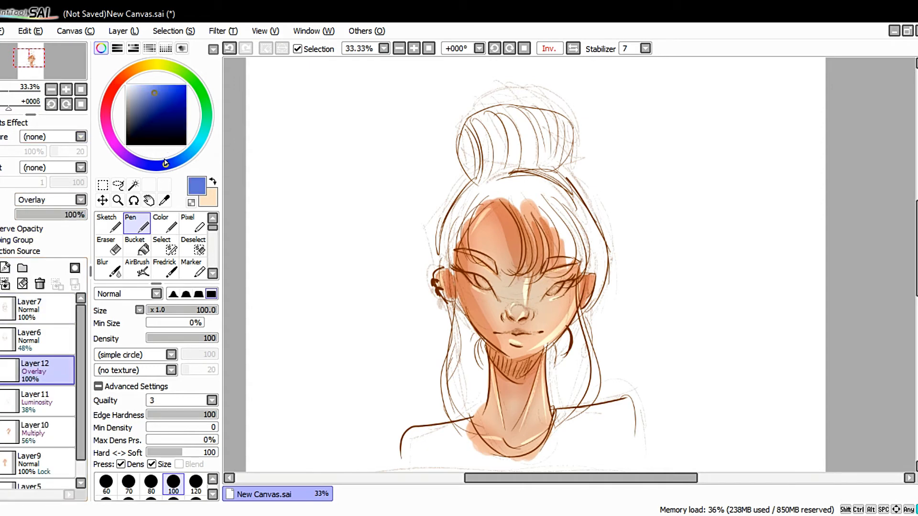
{"action": "left_click", "coordinate": [160, 105]}
Choose the Color brush and set its size to 500.
{"action": "left_click", "coordinate": [160, 218]}
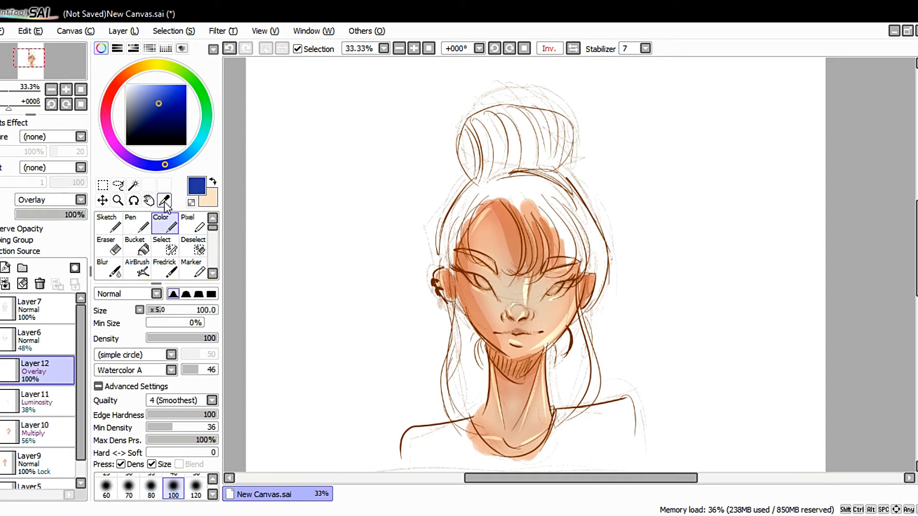
{"action": "left_click", "coordinate": [212, 495]}
{"action": "left_click", "coordinate": [213, 495]}
{"action": "left_click", "coordinate": [150, 488]}
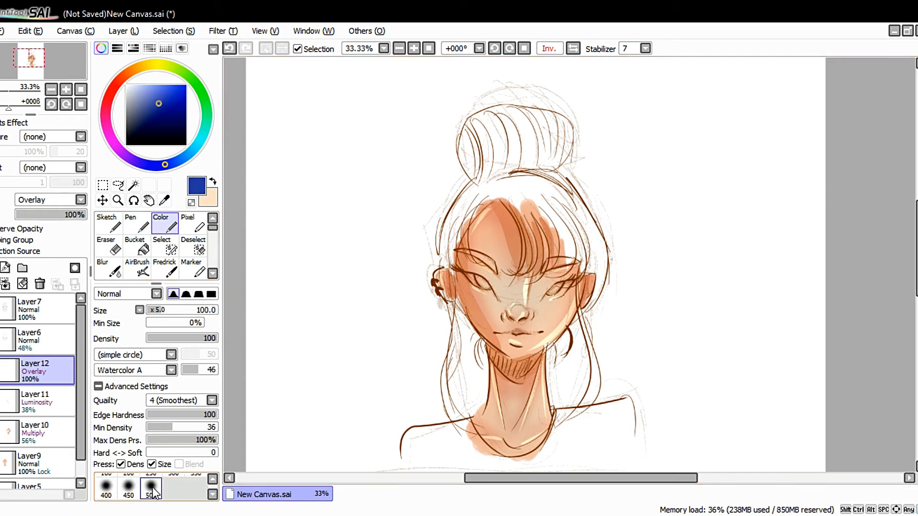
Paint dark blue over the face, ears and neck on the Overlay layer, comparing by undoing and redoing the strokes.
{"action": "mouse_move", "coordinate": [507, 229]}
{"action": "left_mouse_down"}
{"action": "mouse_move", "coordinate": [483, 225]}
{"action": "mouse_move", "coordinate": [437, 264]}
{"action": "mouse_move", "coordinate": [494, 400]}
{"action": "mouse_move", "coordinate": [498, 173]}
{"action": "left_mouse_up"}
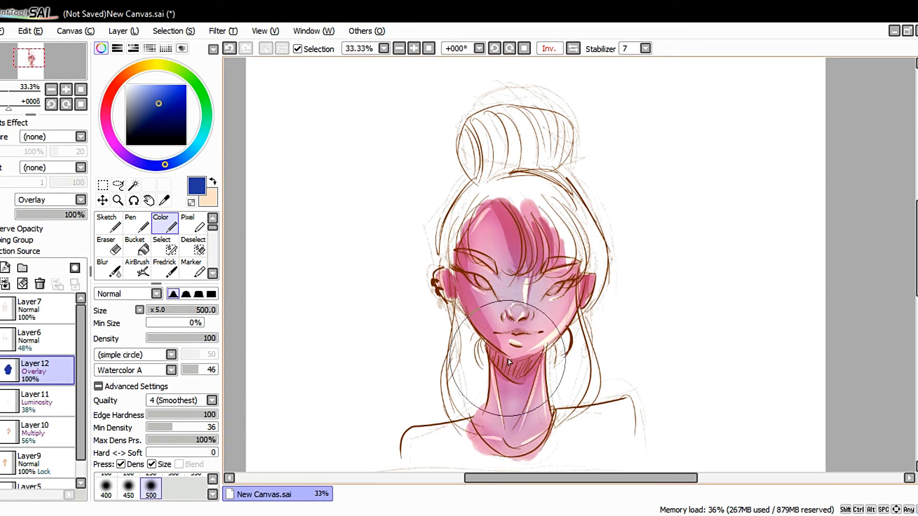
{"action": "key", "text": "ctrl+z"}
{"action": "key", "text": "ctrl+z"}
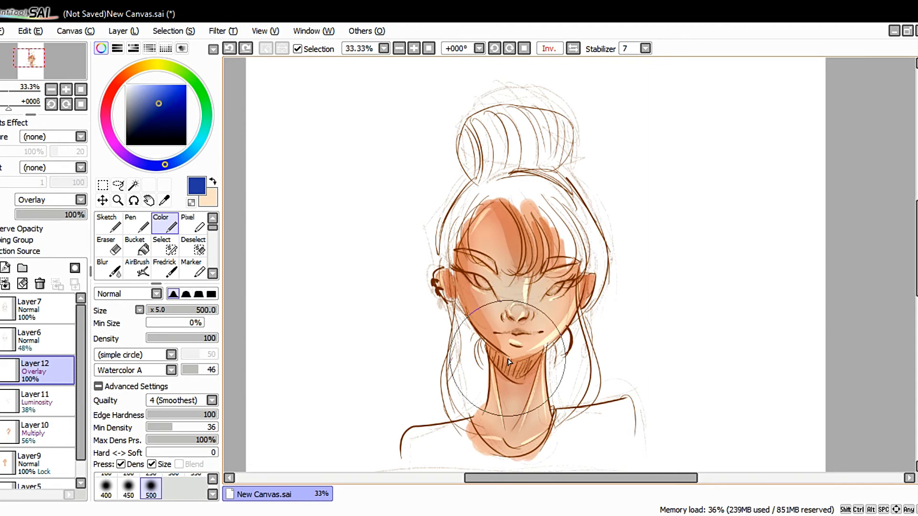
{"action": "key", "text": "ctrl+y"}
{"action": "key", "text": "ctrl+y"}
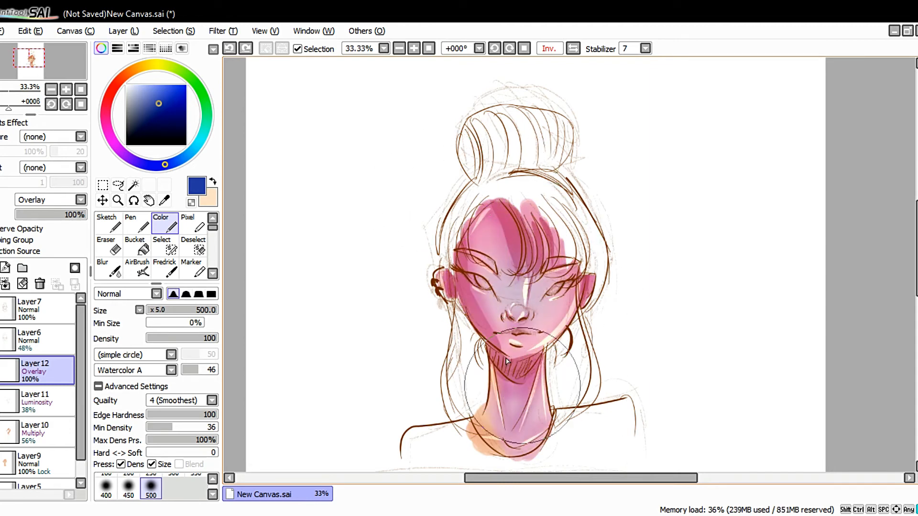
Try Layer12's opacity at about 10%, restore it to 100% and clear the layer's blue paint.
{"action": "left_click", "coordinate": [35, 215]}
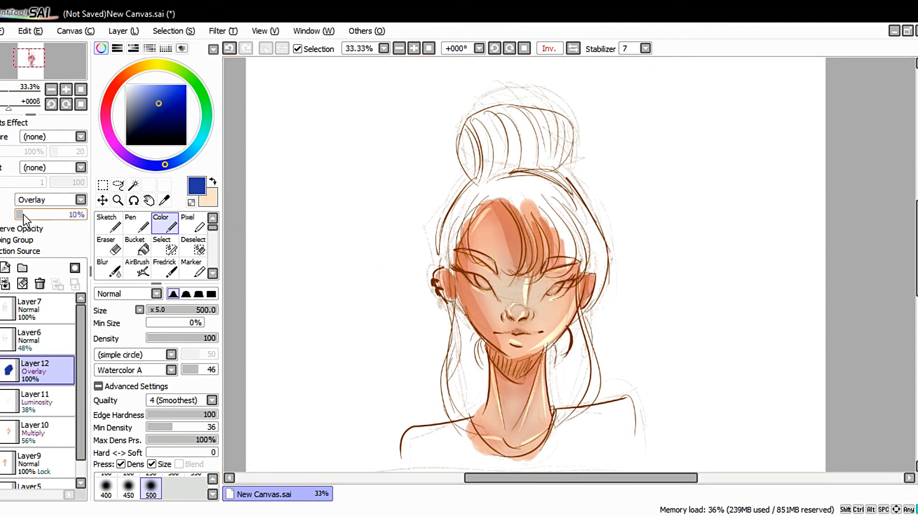
{"action": "left_click_drag", "start_coordinate": [23, 214], "coordinate": [28, 211]}
{"action": "left_click_drag", "start_coordinate": [29, 216], "coordinate": [86, 214]}
{"action": "key", "text": "Delete"}
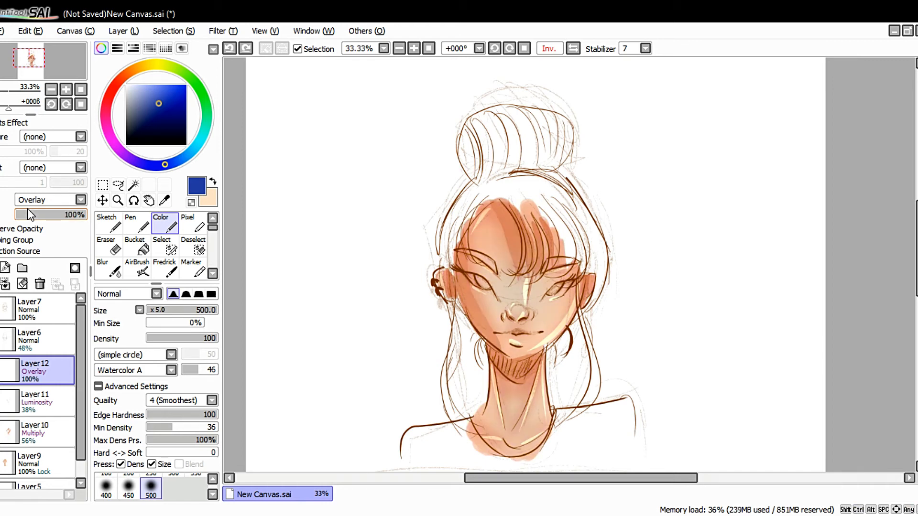